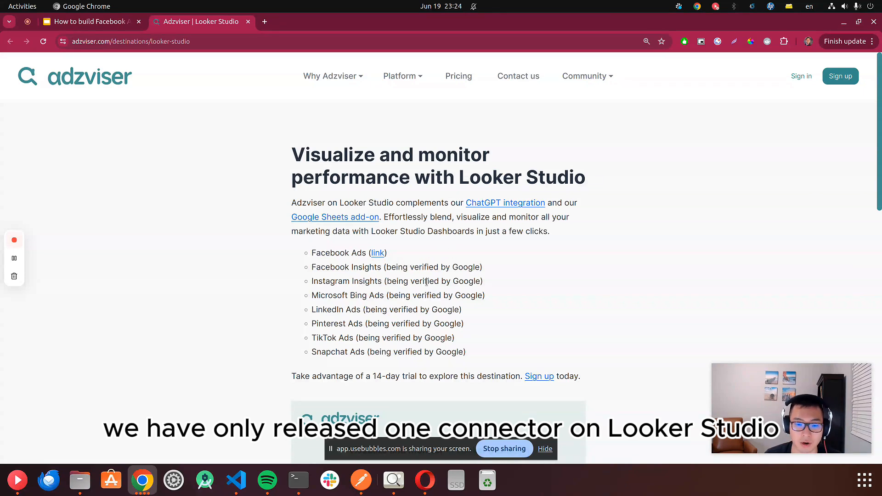
- Open the Facebook Ads connector link from the list of Looker Studio destinations
drag(468, 353, 300, 271)
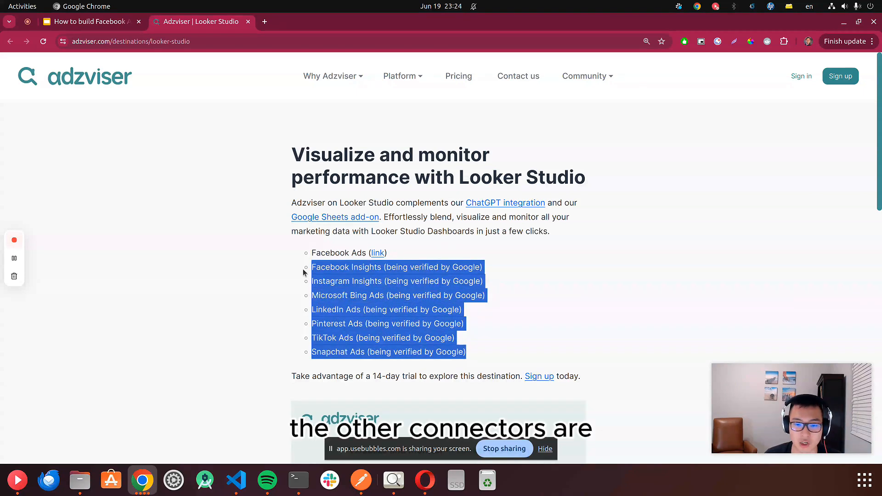
click(479, 352)
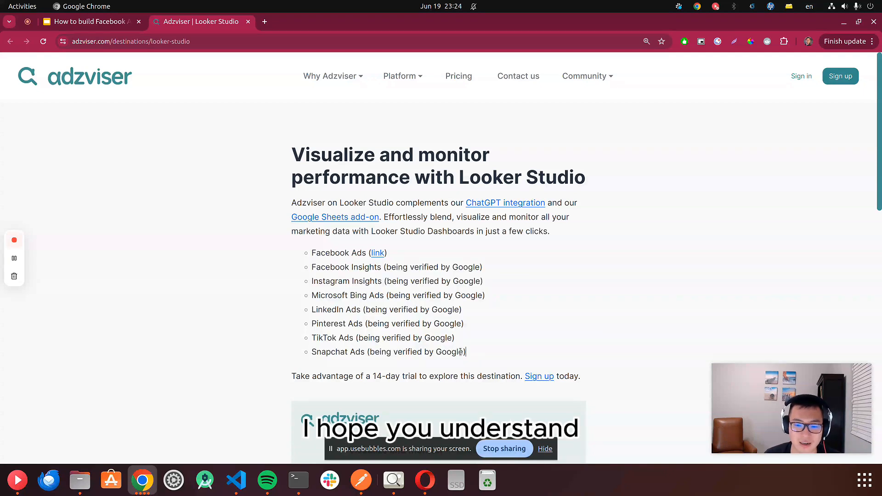
drag(466, 352, 394, 329)
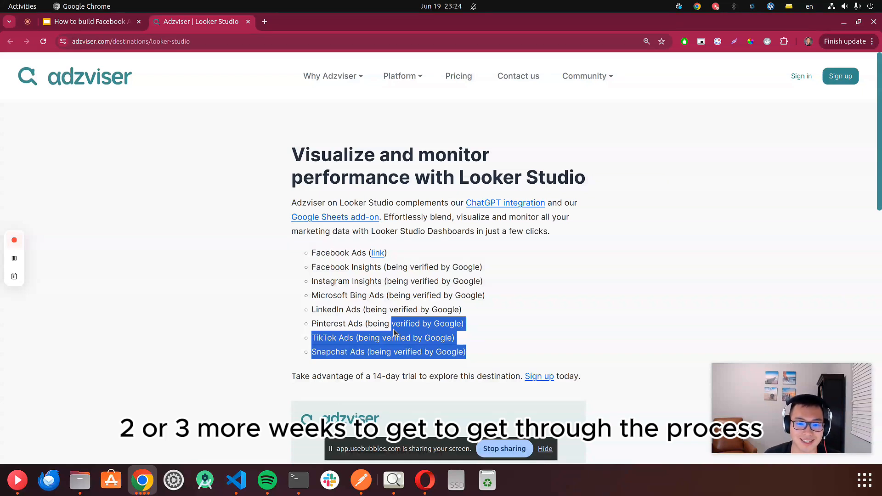
click(473, 313)
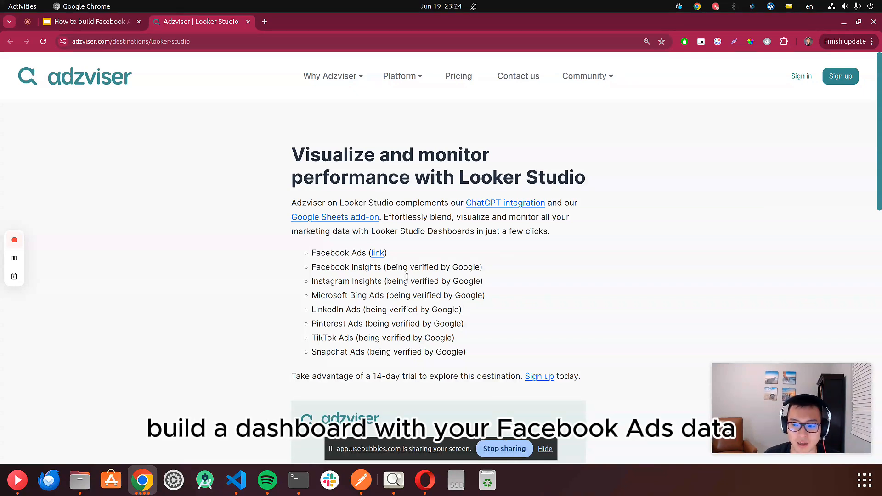
click(377, 254)
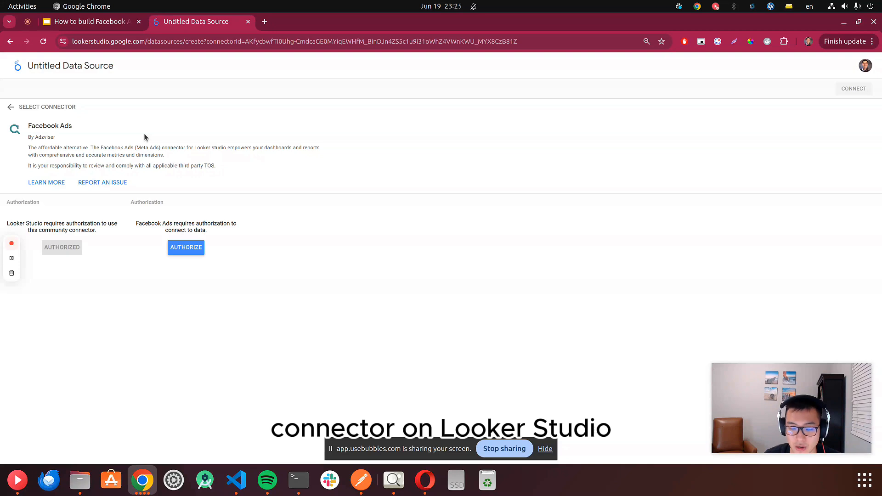
- Authorize the Facebook Ads connector by signing in to Adzviser with the saved account credentials
click(193, 248)
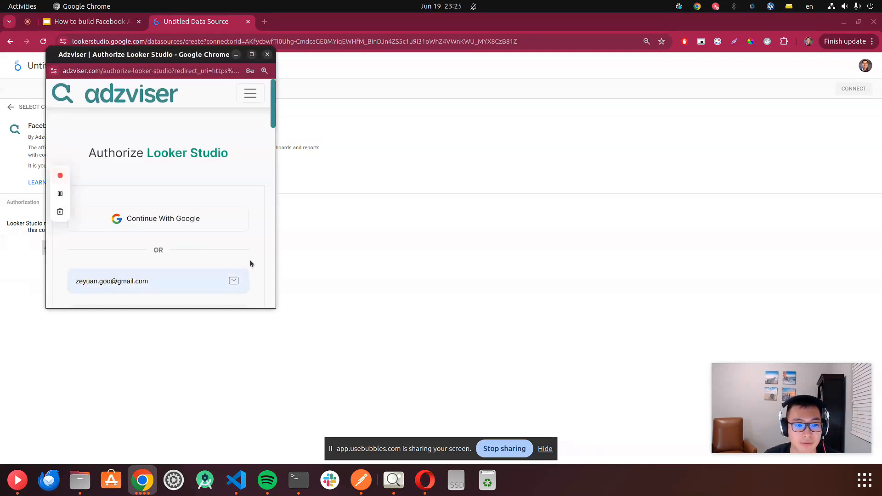
drag(275, 309, 317, 404)
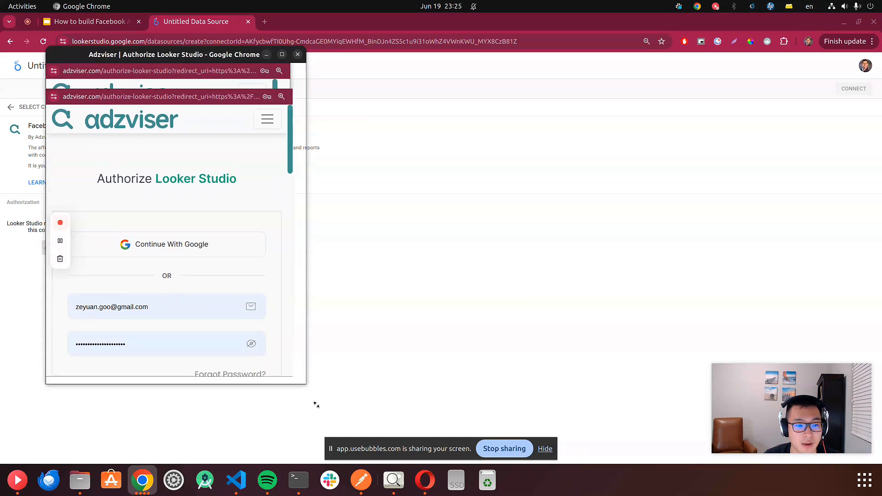
scroll(248, 362, down, 2)
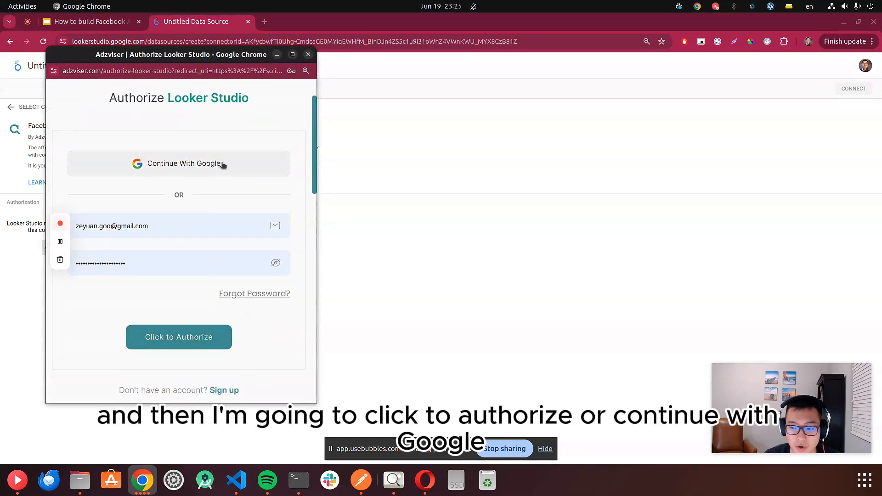
click(218, 339)
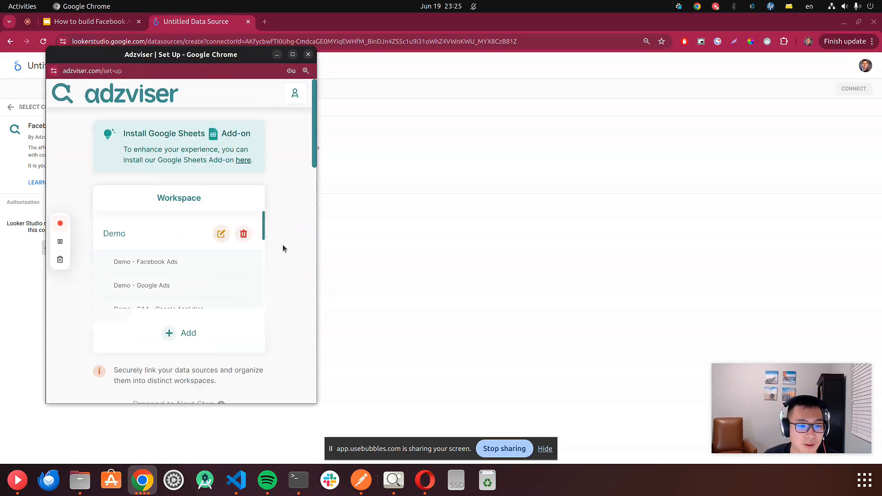
- Complete authentication with Looker Studio from the Adzviser workspace setup page and close the popup window
scroll(211, 270, down, 2)
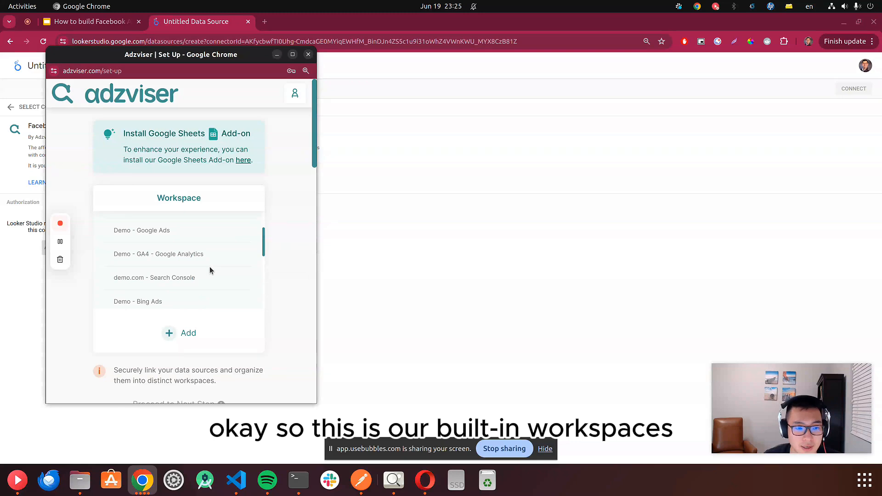
scroll(248, 255, up, 2)
scroll(225, 264, down, 3)
scroll(225, 261, down, 3)
scroll(234, 259, up, 4)
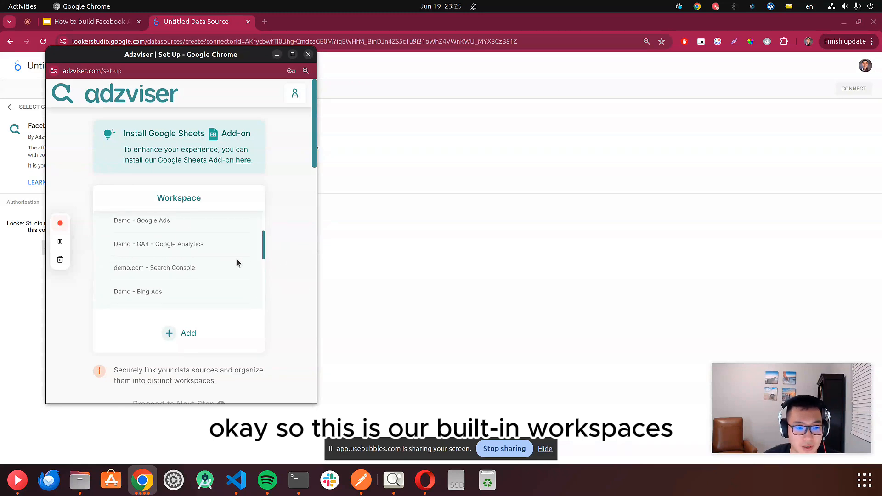
scroll(277, 254, down, 3)
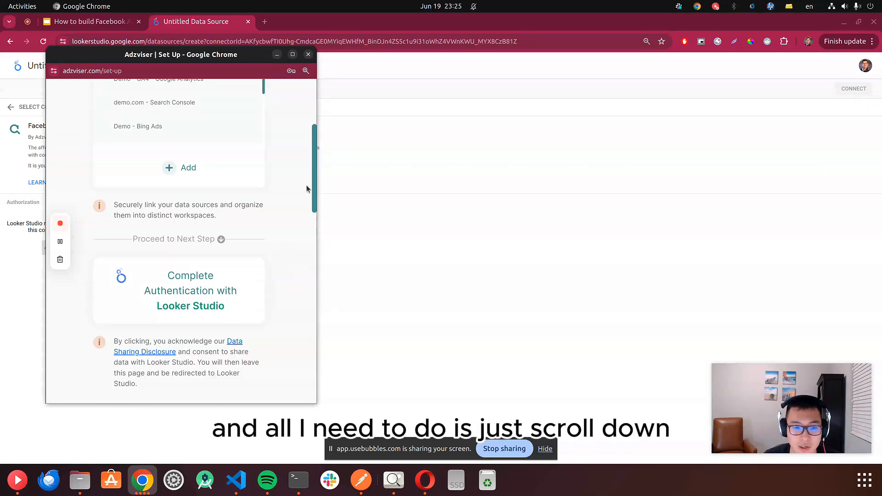
click(192, 291)
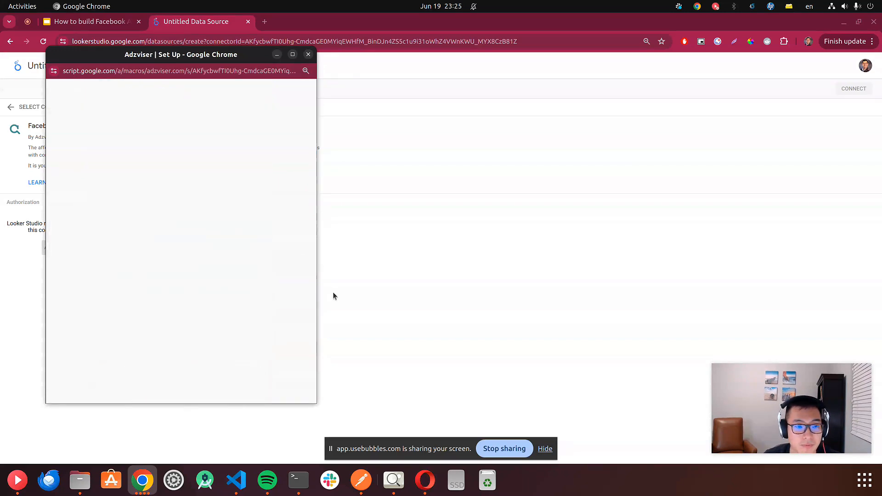
click(308, 54)
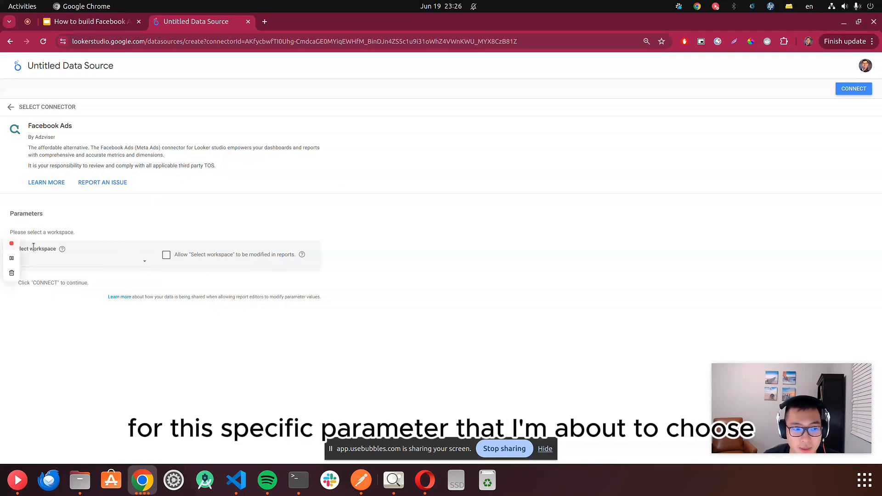
drag(34, 247, 56, 250)
triple_click(55, 250)
triple_click(55, 250)
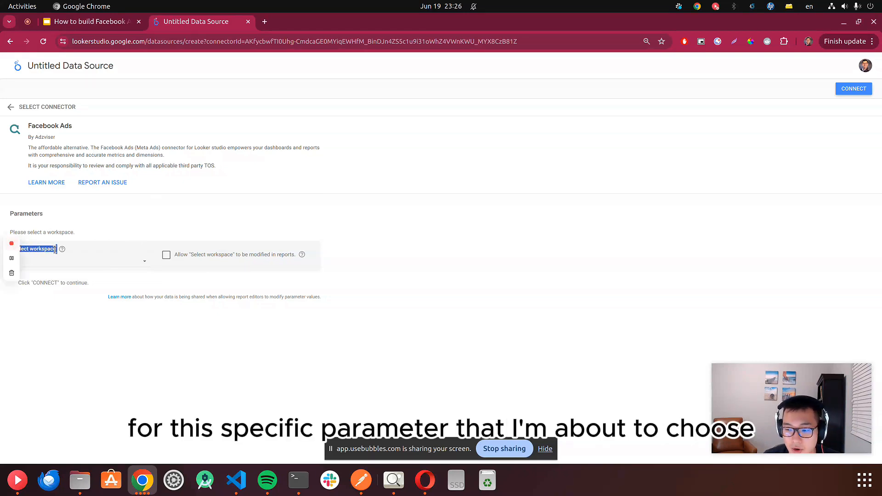
click(128, 293)
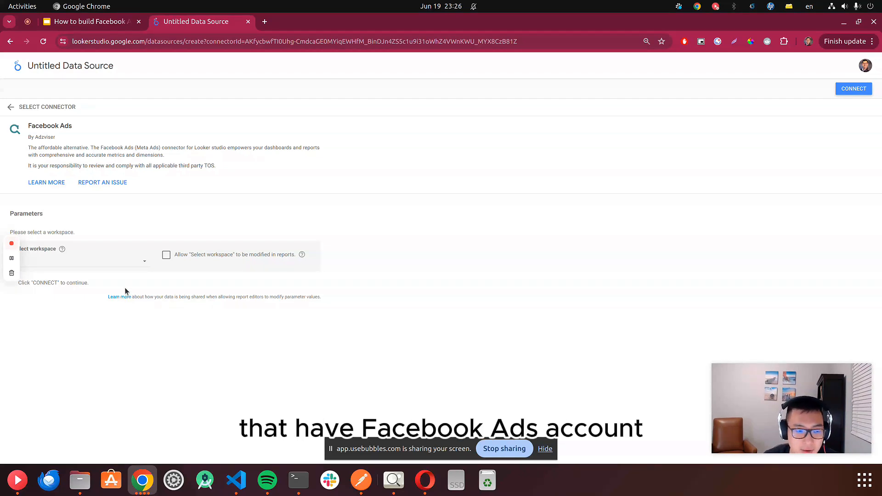
- Select the Demo workspace and allow the workspace to be modified in reports
click(126, 262)
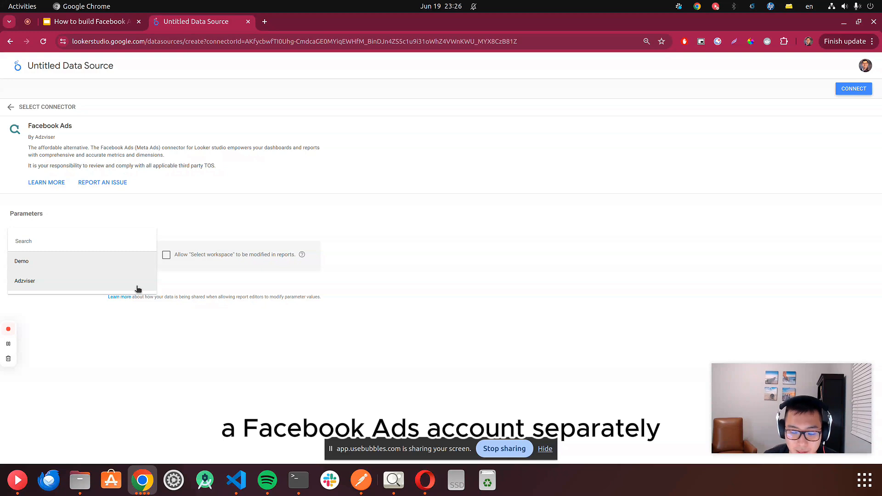
click(99, 264)
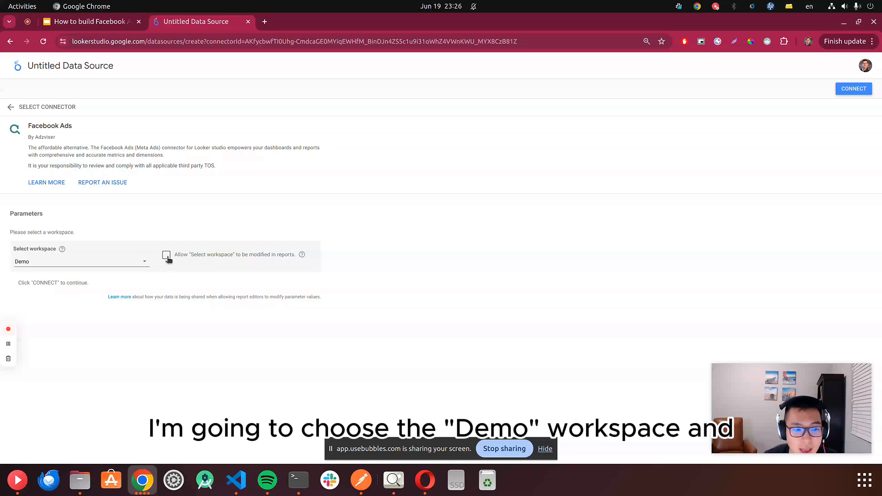
click(167, 257)
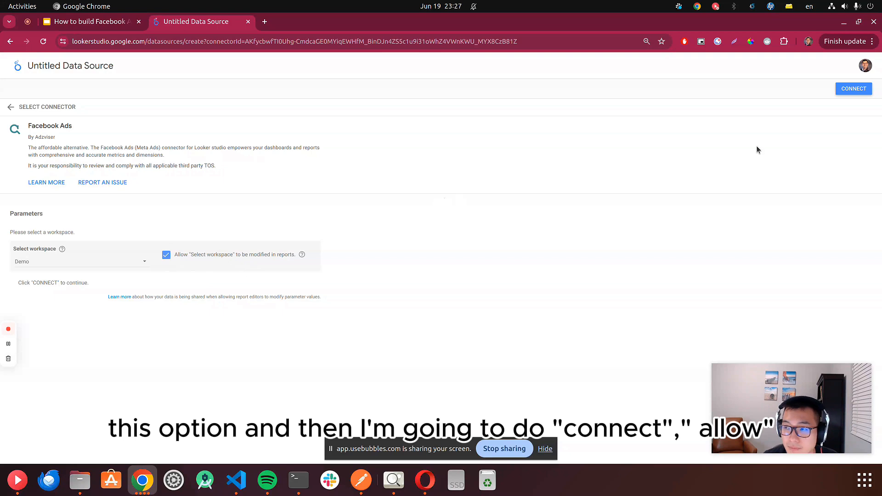
- Connect the data source, allowing parameter sharing
click(863, 90)
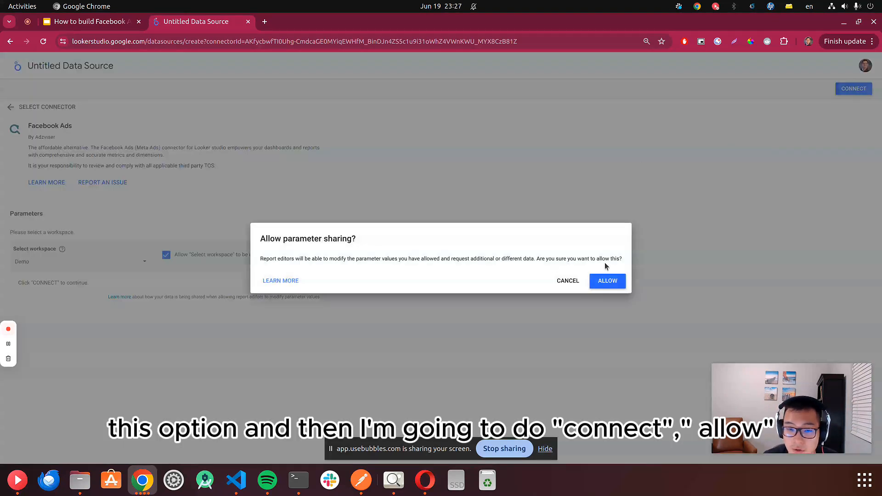
click(608, 282)
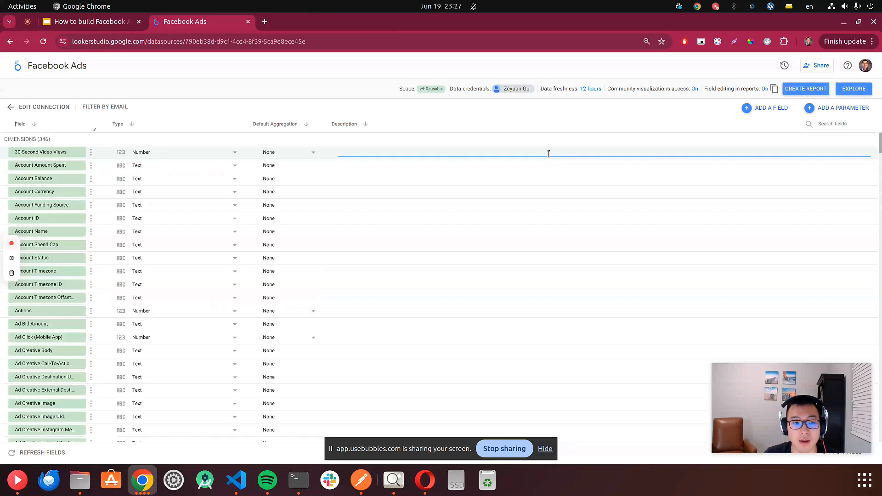
- Create a report from the data source and add Clicks (All) as a metric to the table
click(806, 89)
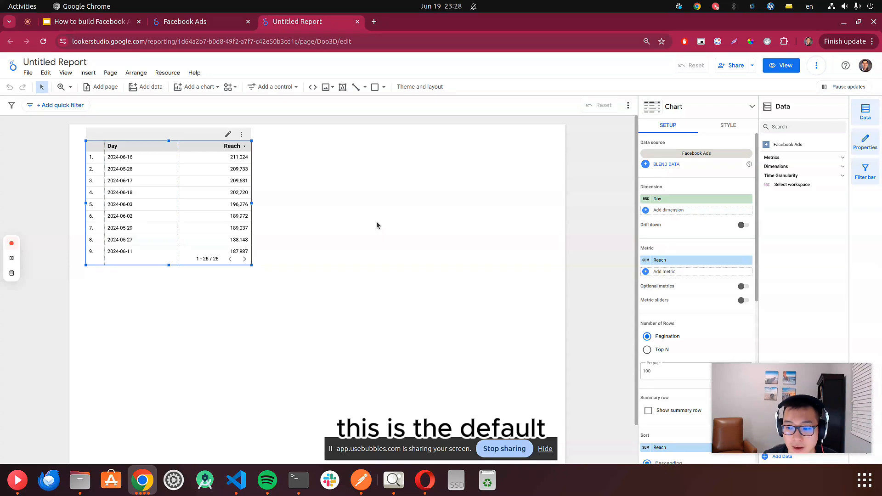
click(785, 159)
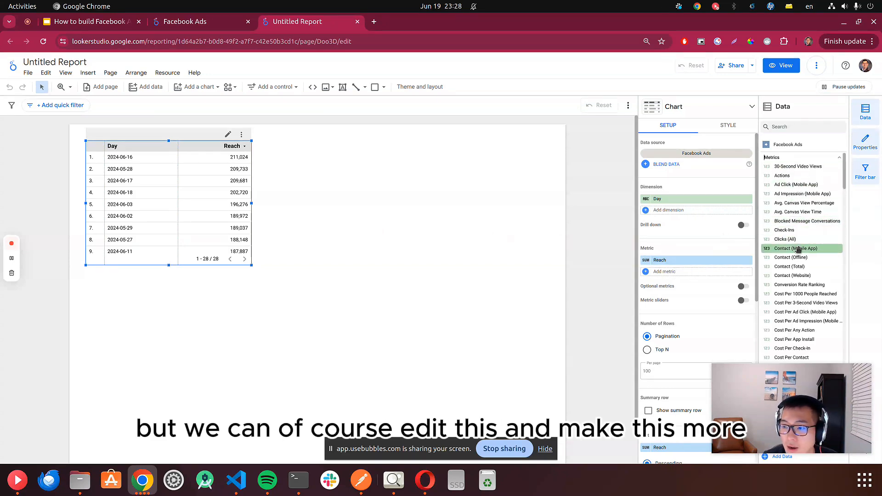
scroll(796, 243, down, 1)
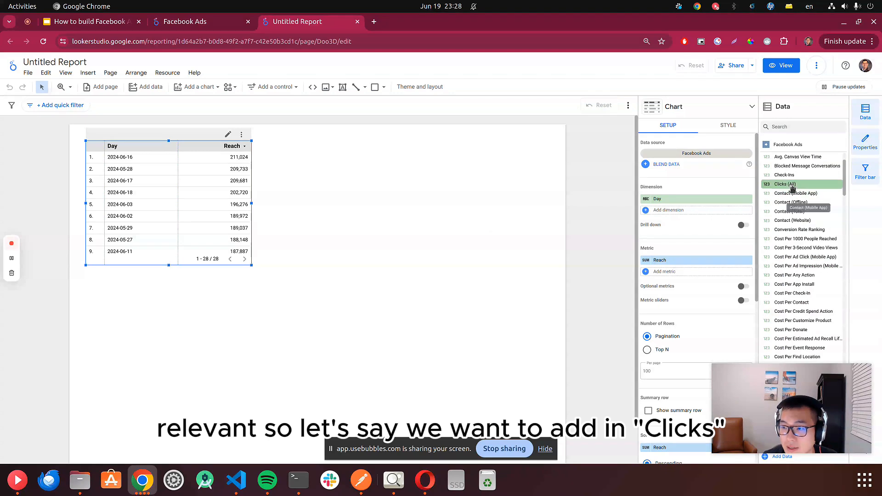
drag(786, 184, 680, 274)
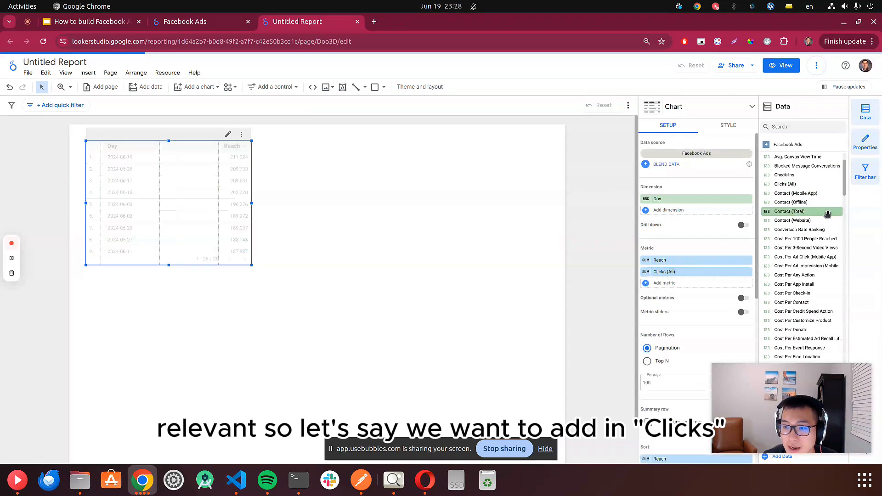
- Add Actions as a table metric alongside Reach and Clicks (All)
scroll(824, 220, up, 3)
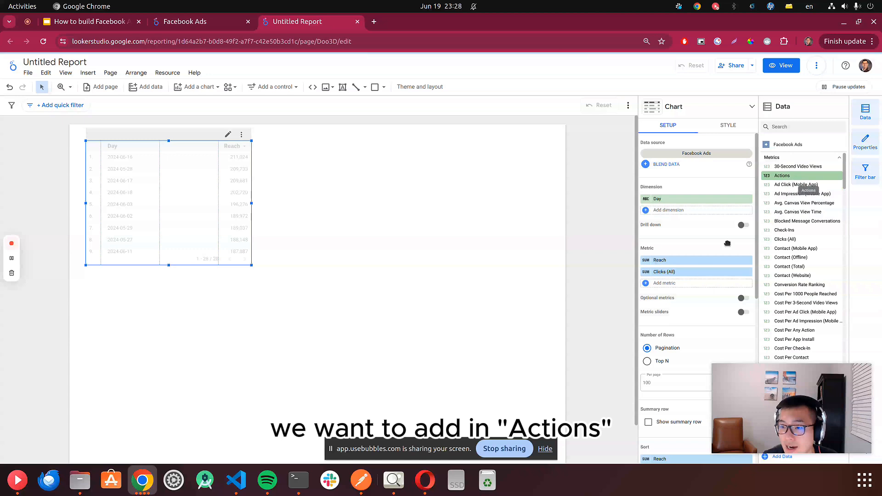
drag(790, 177, 697, 286)
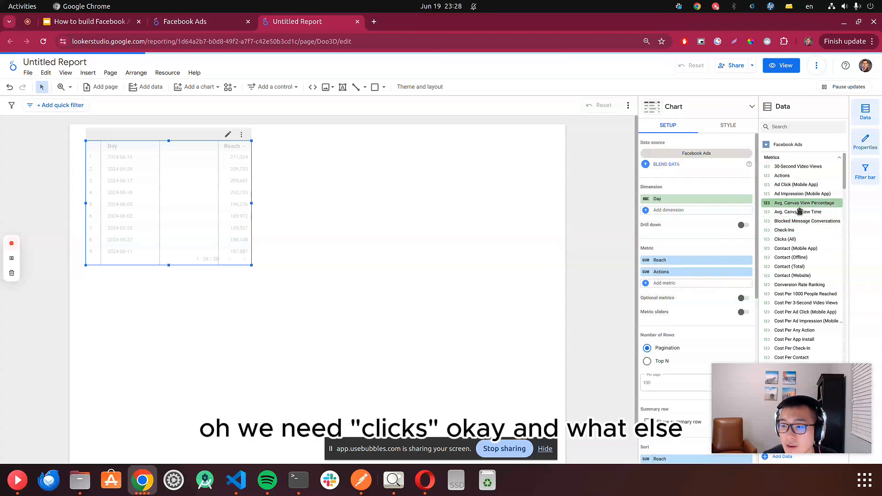
drag(797, 238, 687, 282)
- Search the fields for impressions, add Impressions as a metric, and widen the table to show all columns
scroll(786, 243, down, 10)
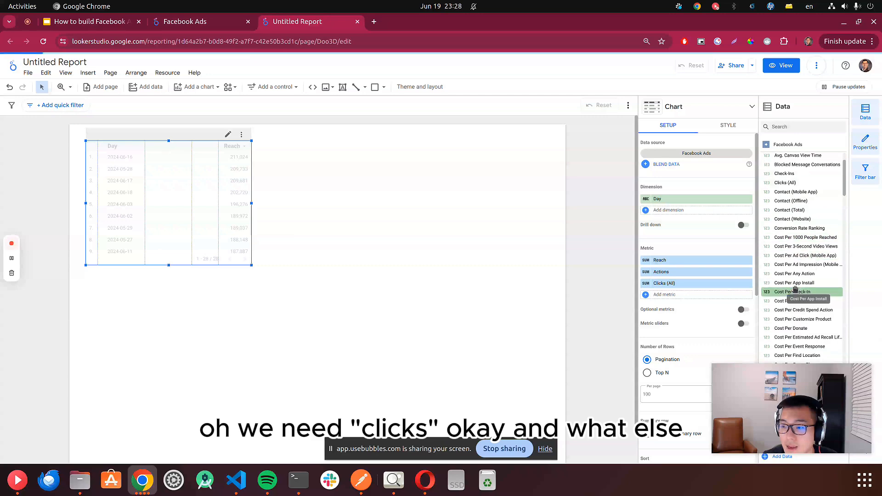
scroll(799, 282, down, 5)
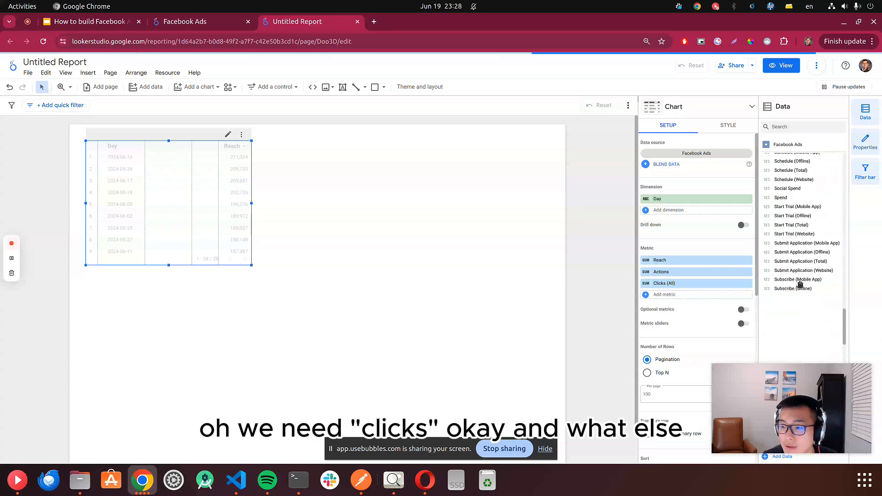
click(807, 129)
text(impres)
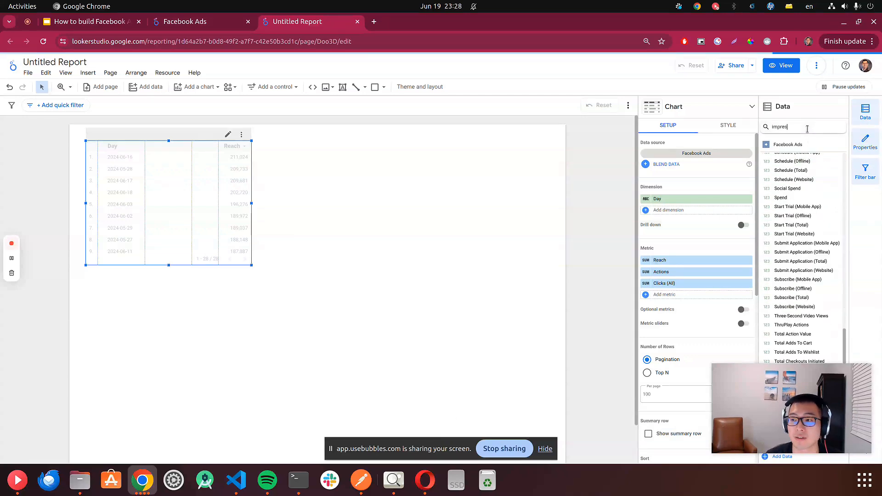
text(sions)
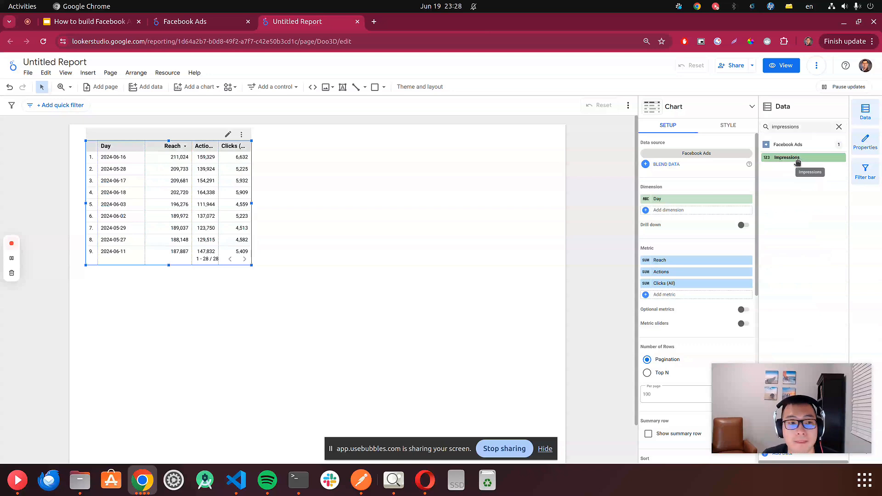
drag(797, 161, 693, 284)
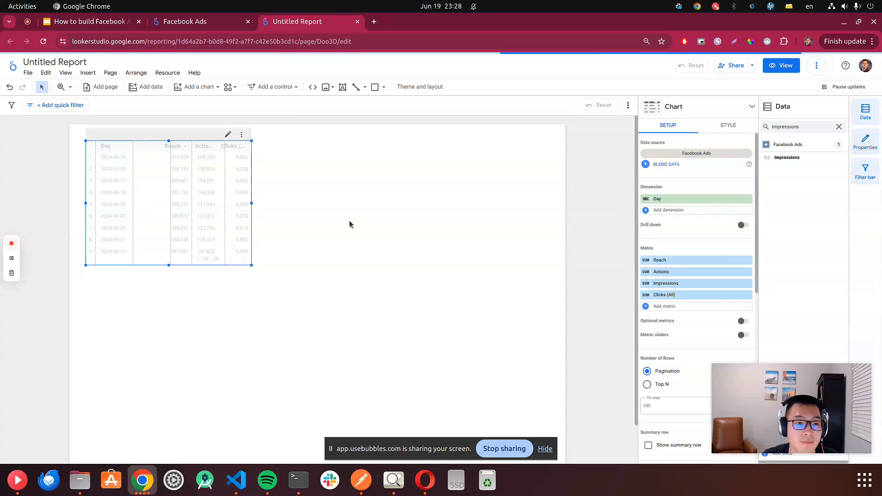
drag(251, 265, 397, 278)
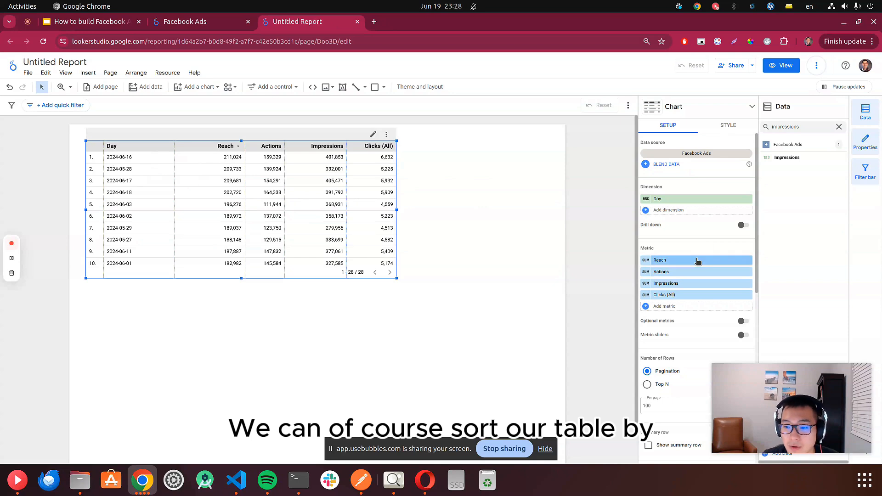
- Sort the table by Day in ascending order
scroll(697, 269, down, 3)
scroll(700, 280, down, 3)
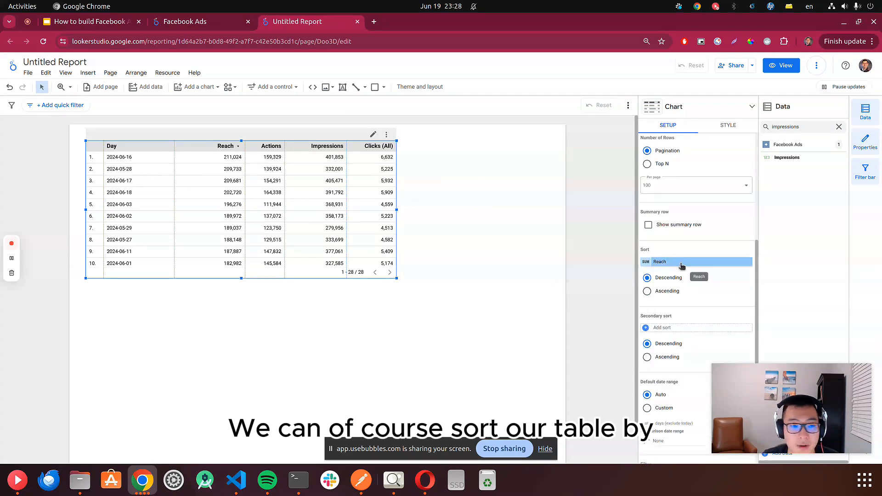
click(681, 264)
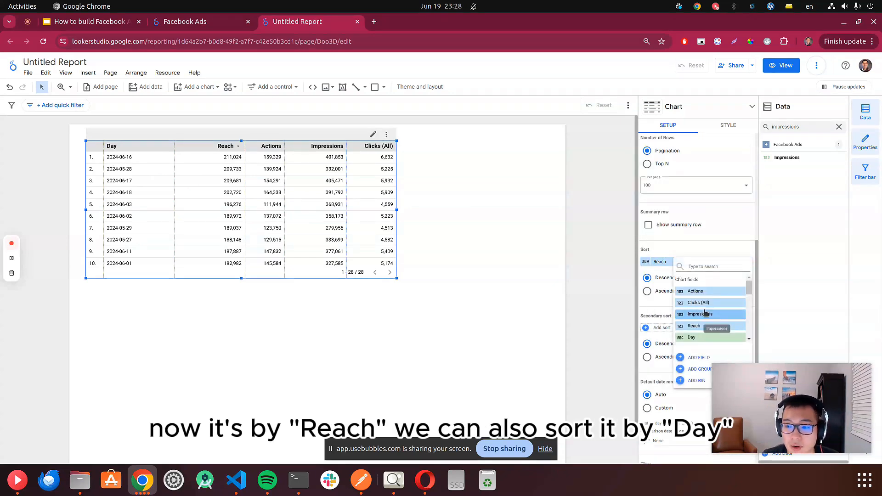
scroll(706, 313, down, 2)
click(702, 312)
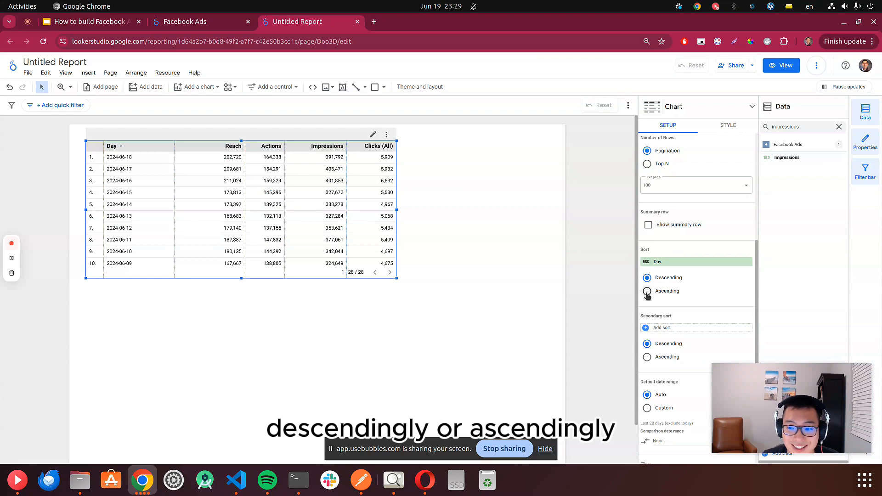
click(648, 292)
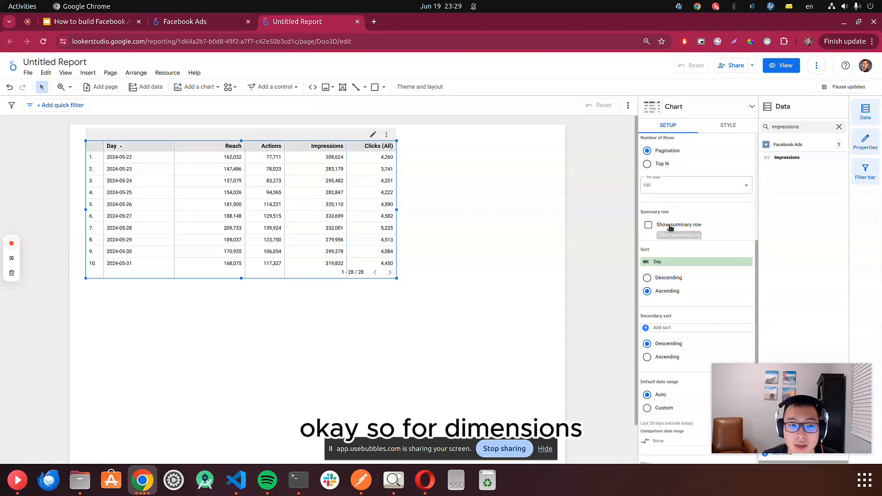
- Clear the field search and remove the Day dimension from the table
scroll(669, 228, up, 5)
click(840, 128)
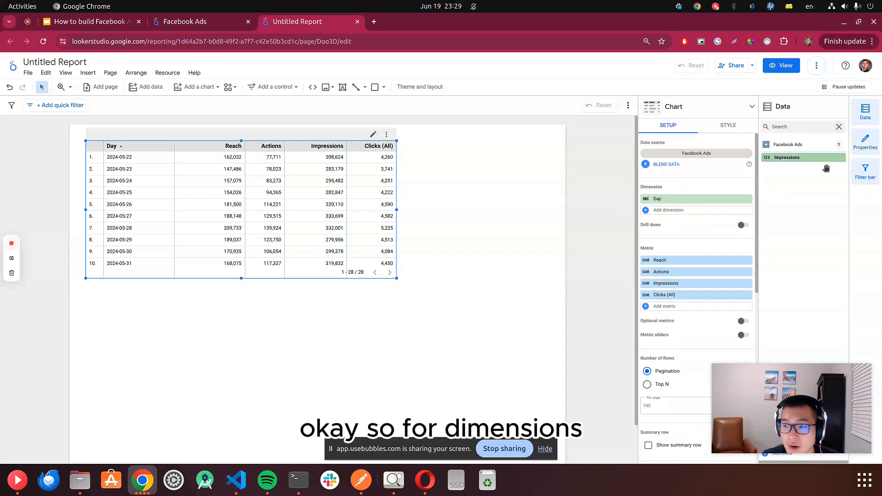
scroll(826, 195, up, 20)
scroll(827, 199, up, 5)
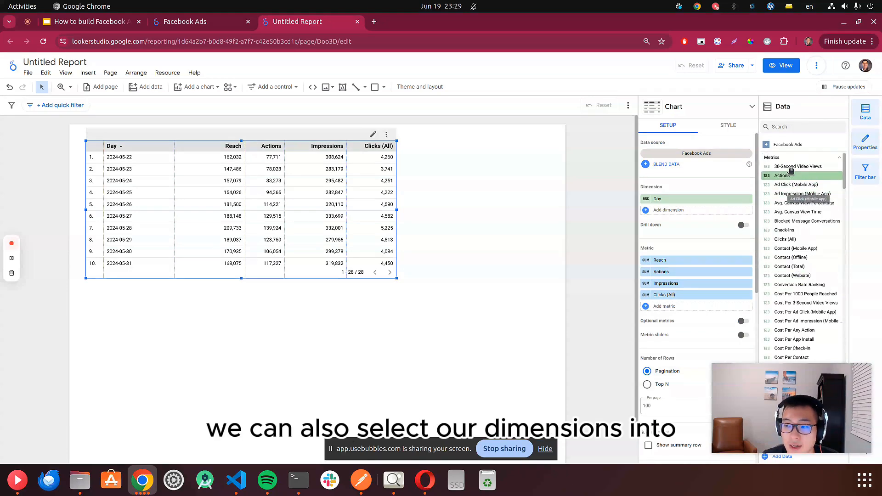
click(790, 159)
click(809, 167)
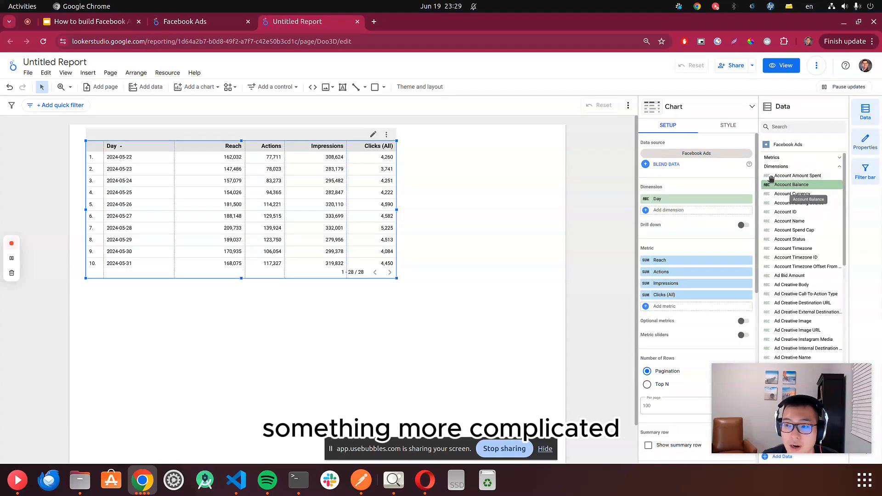
click(746, 202)
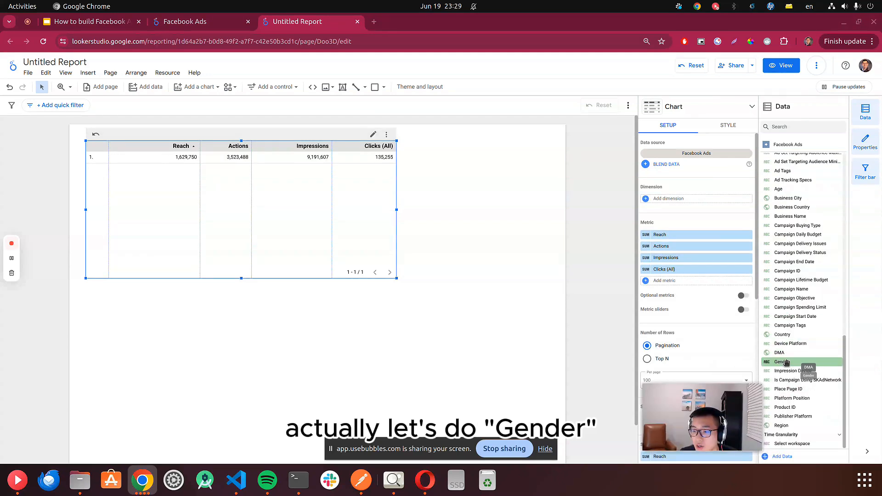
- Add Gender and Age as table dimensions and resize the table
drag(801, 362, 719, 219)
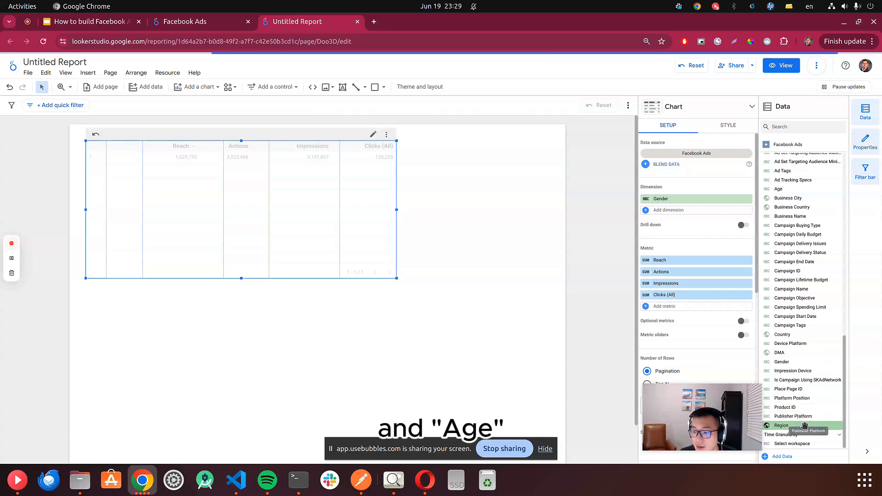
click(779, 189)
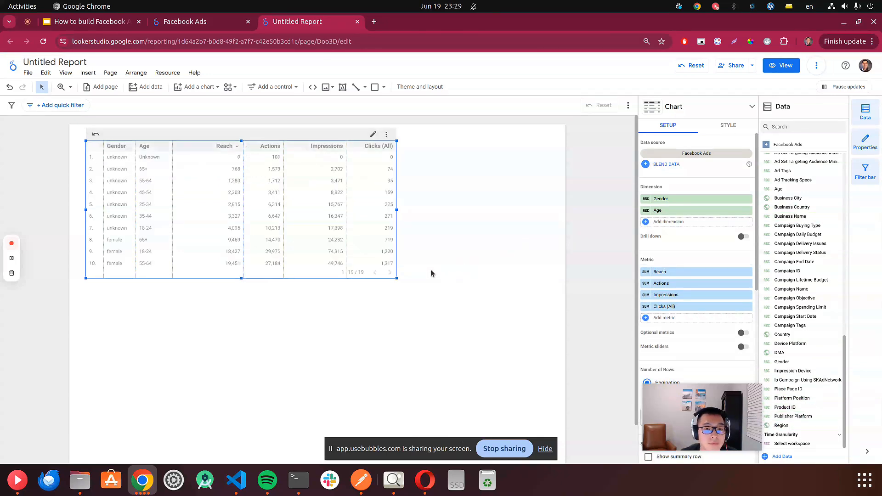
drag(397, 279, 430, 294)
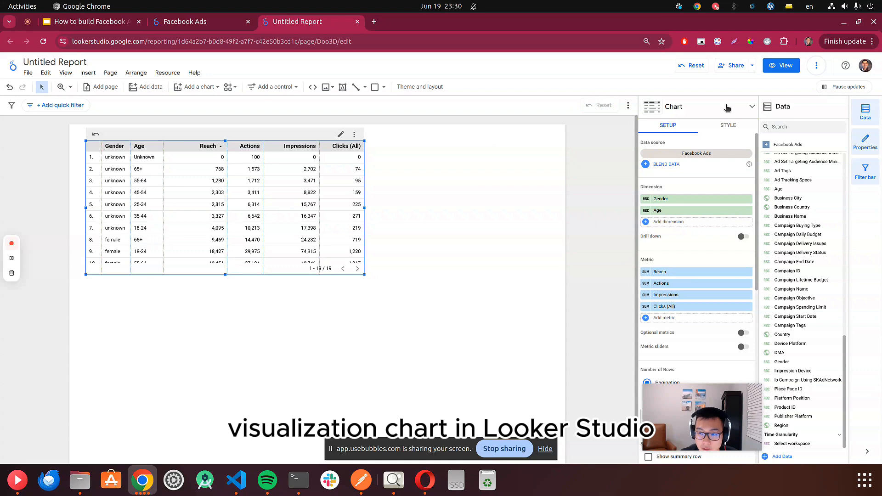
- Insert a pie chart on the page beside the table
click(208, 93)
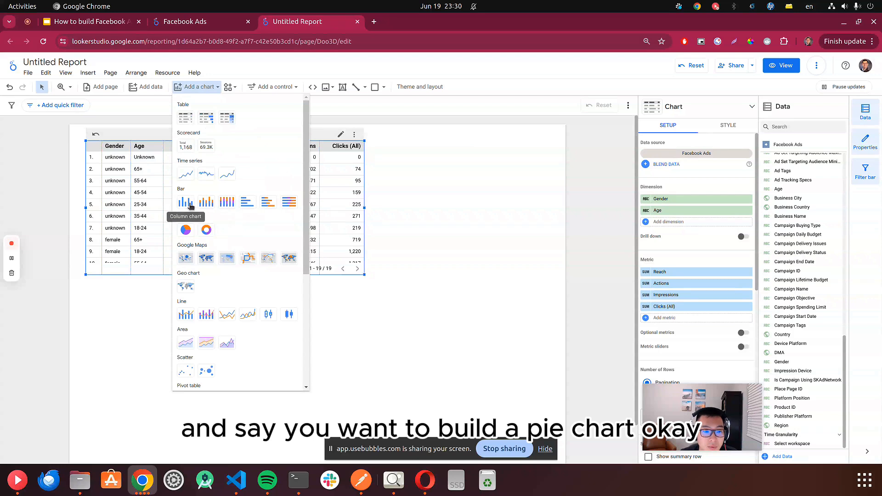
click(186, 231)
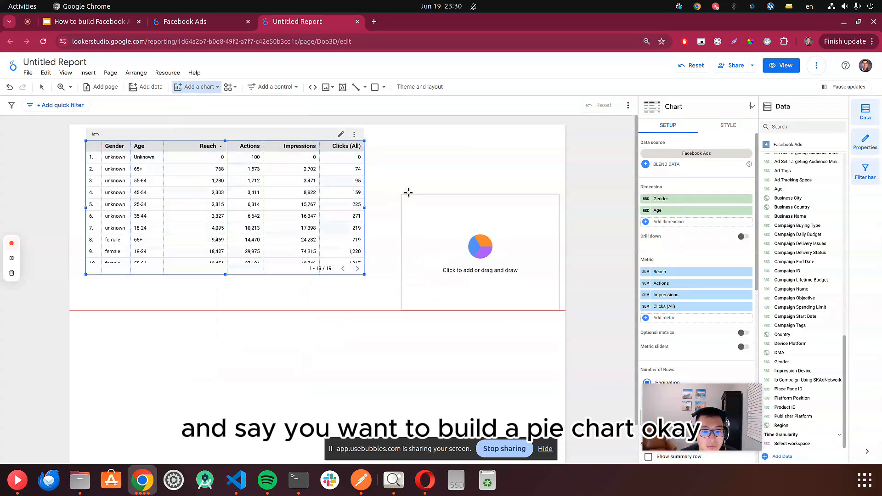
click(388, 134)
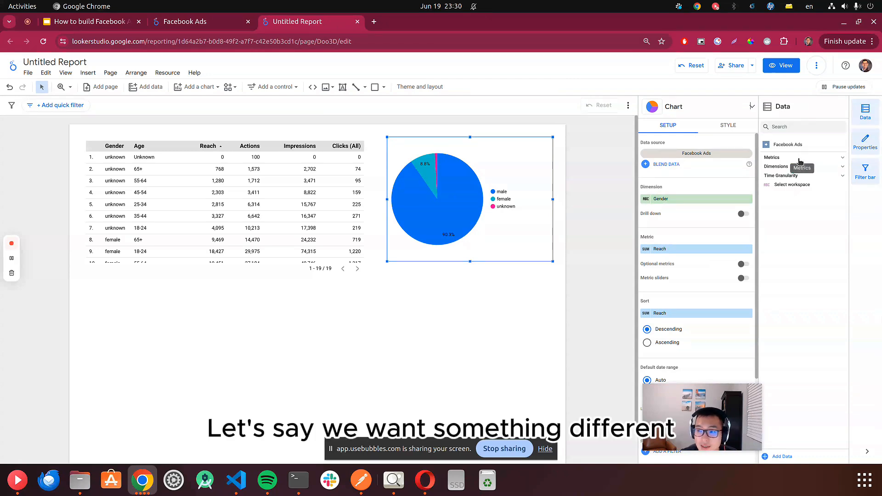
- Search the fields for device and set Impression Device as the pie chart's dimension
click(781, 167)
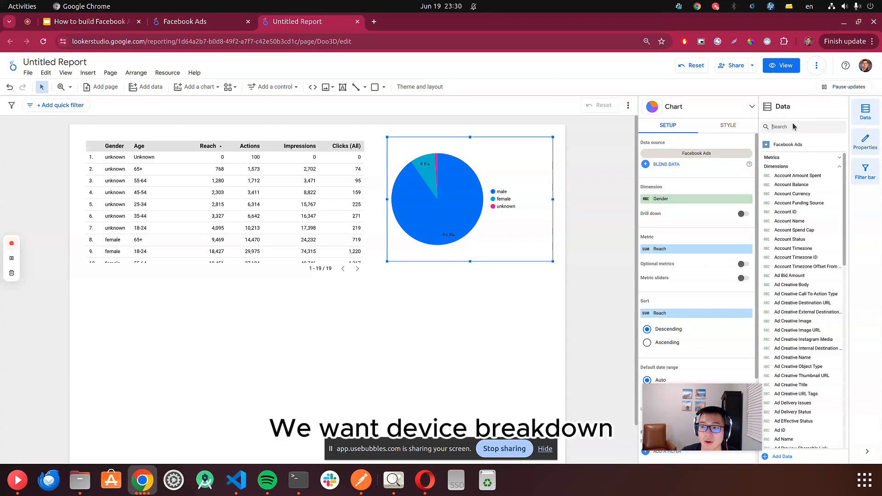
click(794, 127)
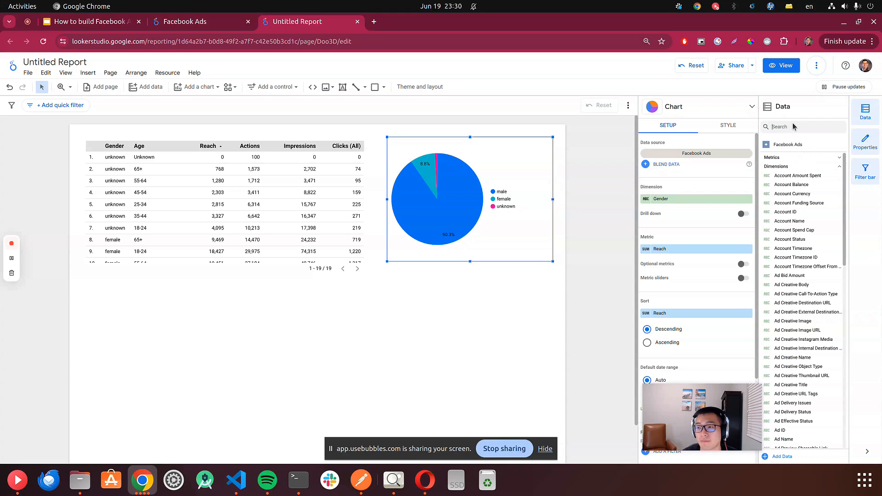
text(device)
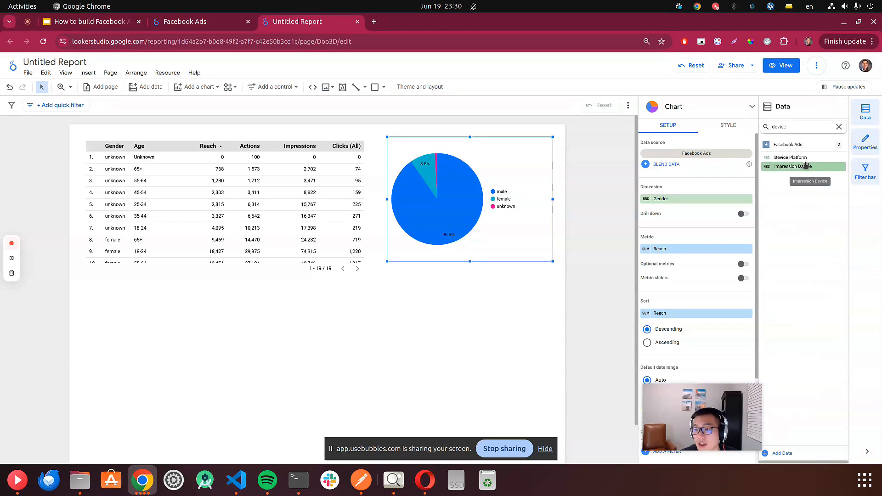
drag(806, 165, 712, 200)
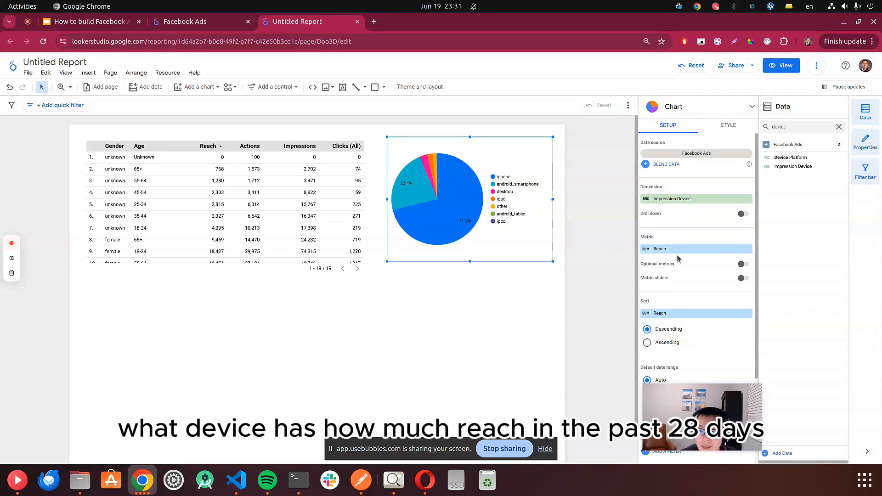
- Set the pie chart's default date range to a custom Last 7 days and apply it
scroll(677, 258, down, 3)
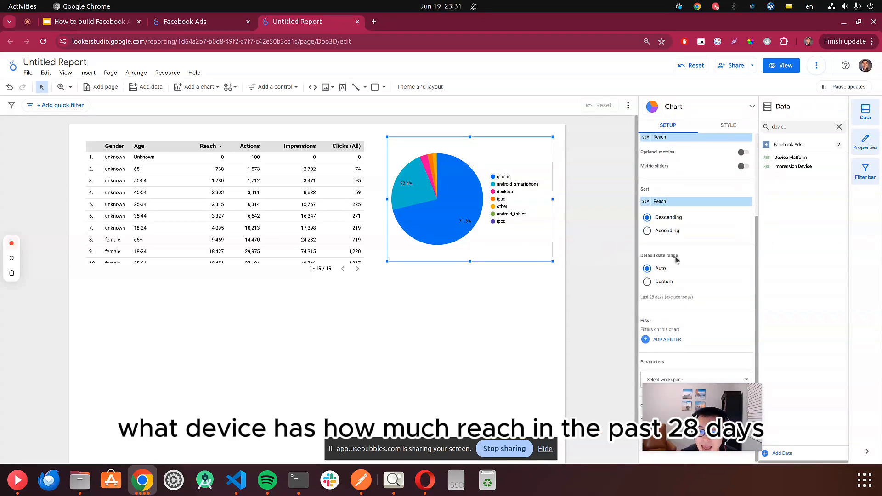
click(653, 281)
click(650, 266)
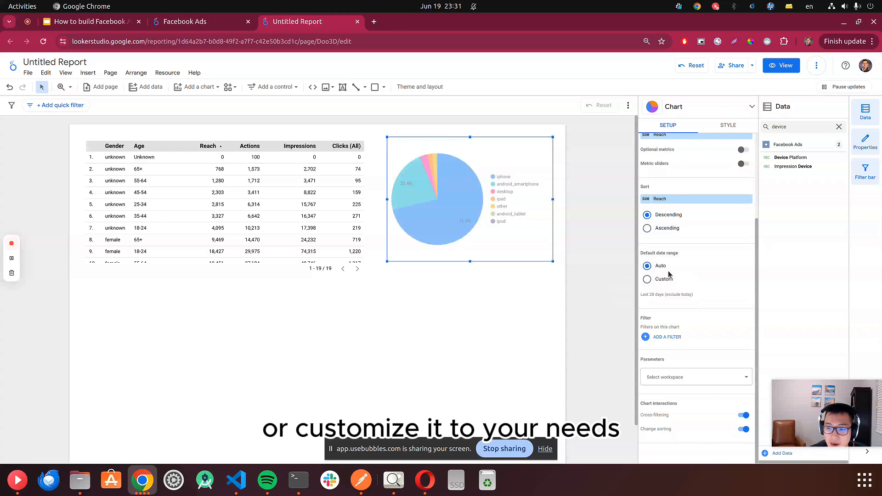
click(649, 282)
click(684, 296)
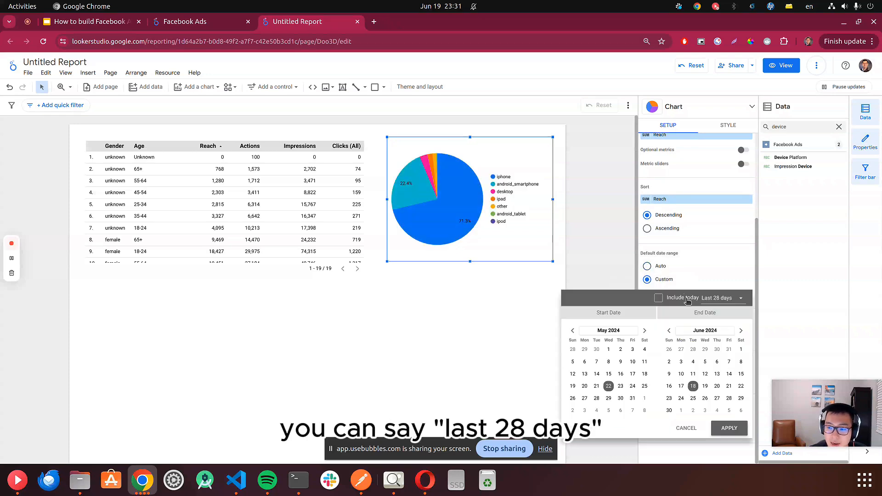
click(721, 298)
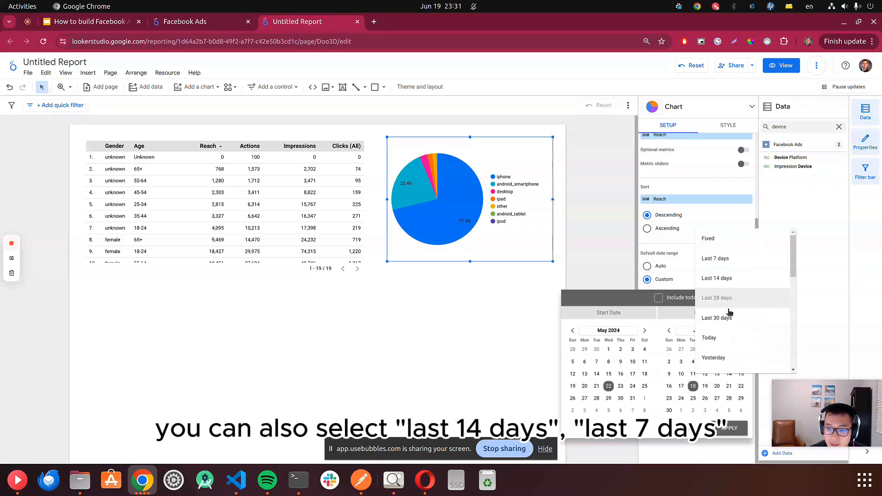
click(730, 278)
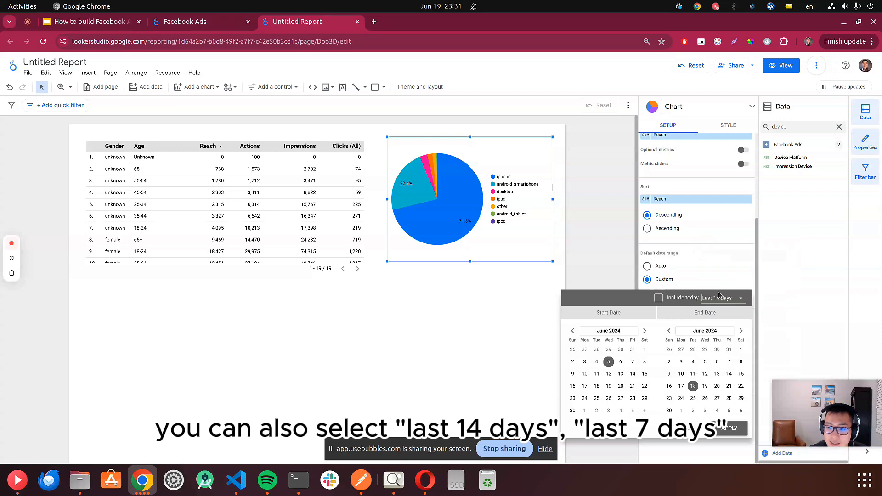
click(720, 297)
click(721, 278)
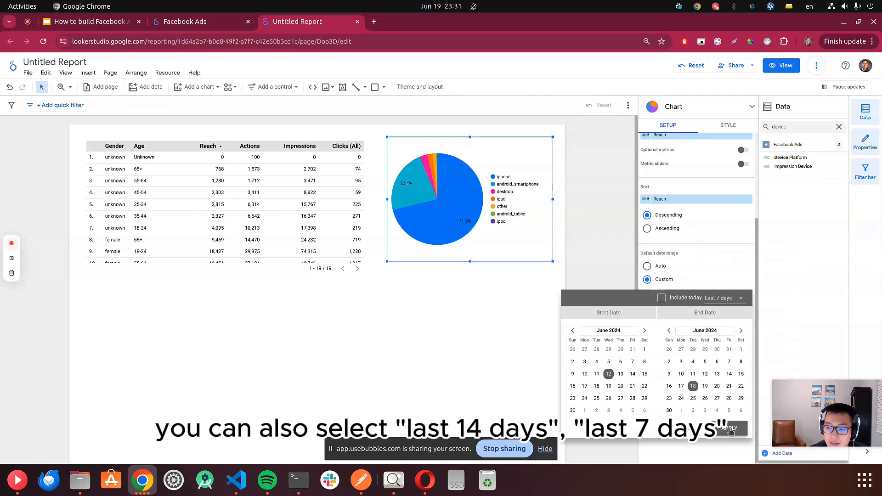
click(731, 428)
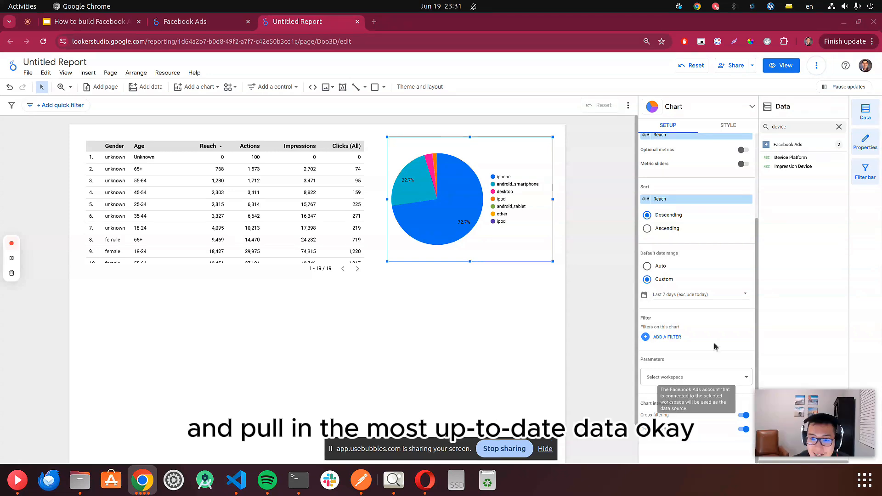
- Insert a line chart on the page below the table
click(193, 87)
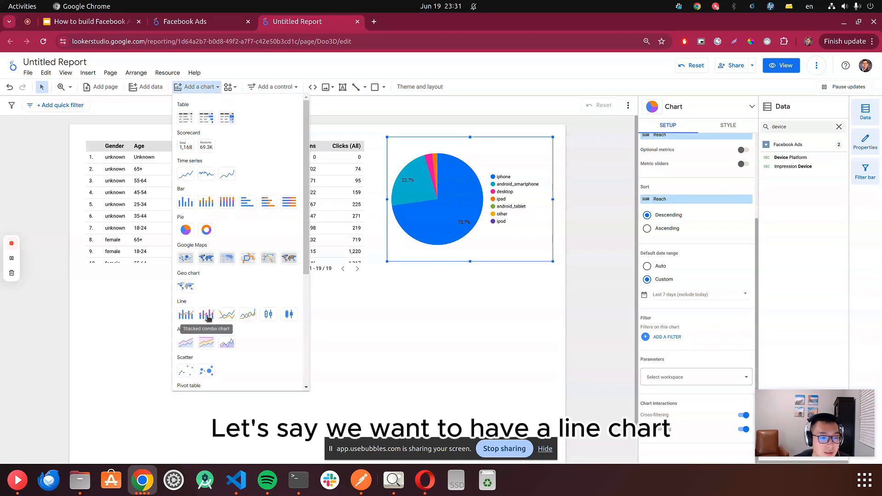
click(232, 316)
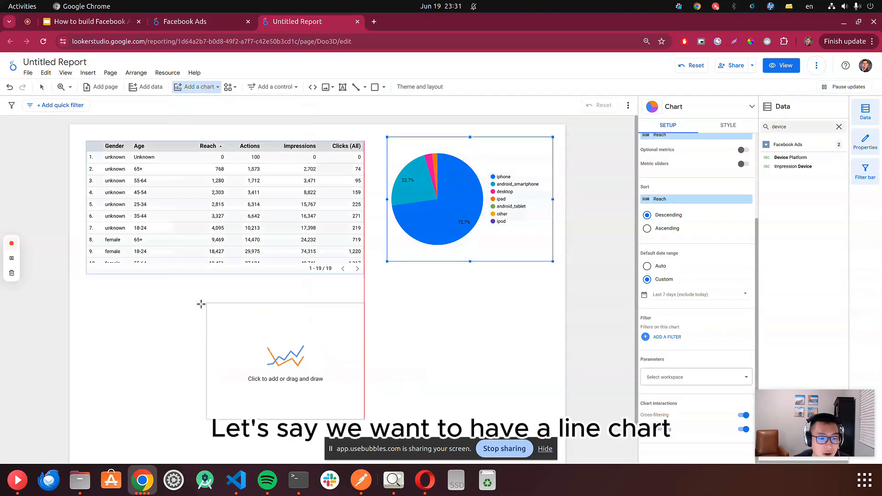
click(176, 297)
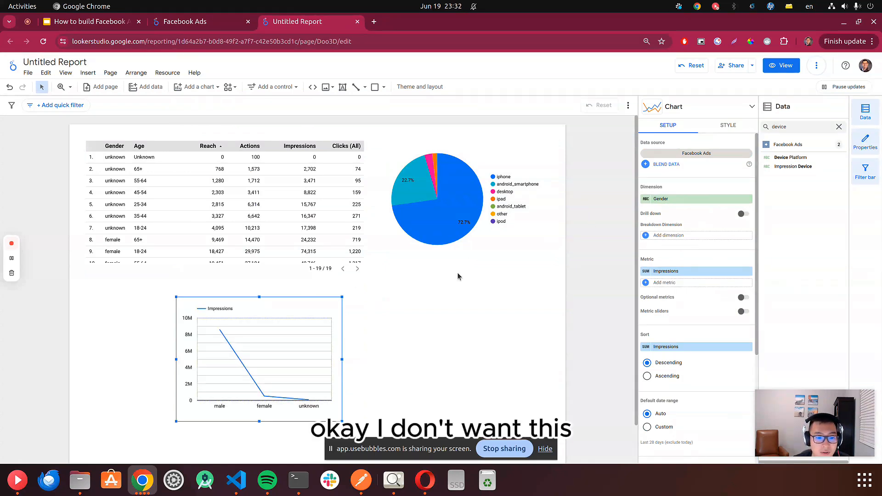
- Clear the field search and set Month from Time Granularity as the line chart's dimension
click(840, 127)
scroll(680, 269, down, 4)
click(786, 176)
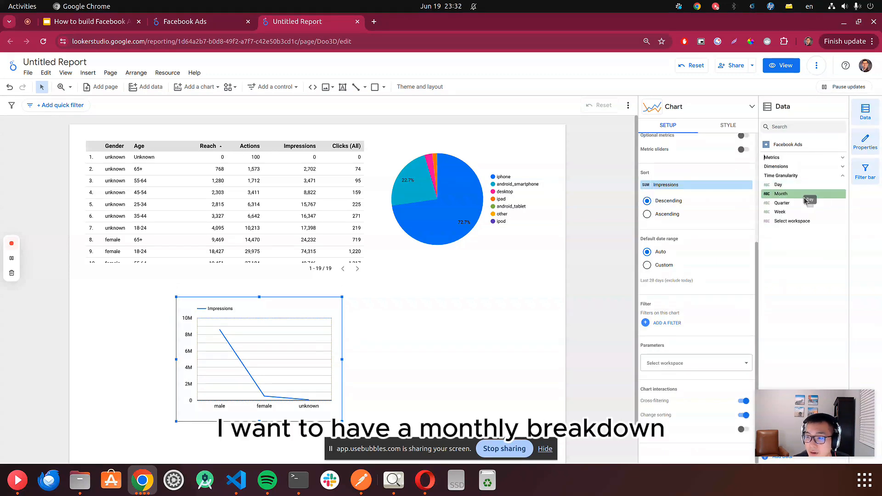
drag(730, 203, 691, 200)
scroll(665, 207, up, 4)
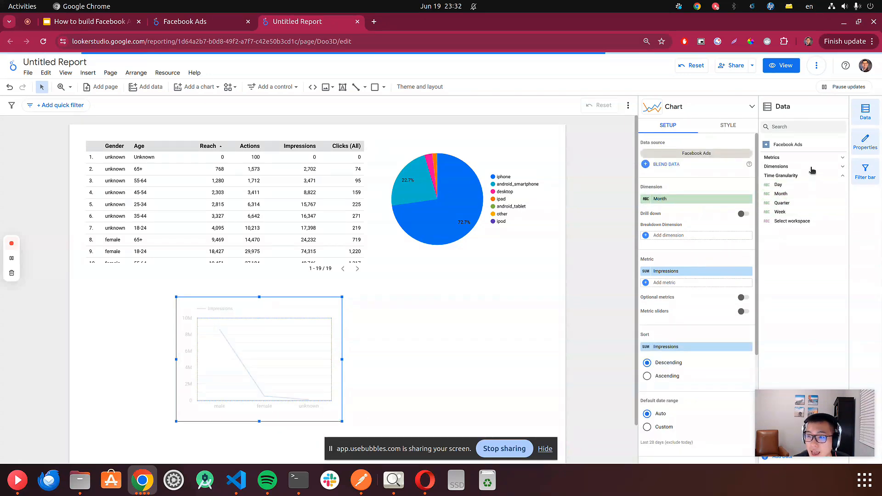
- Search the fields for clicks and add Link Clicks as a second metric on the line chart
click(794, 158)
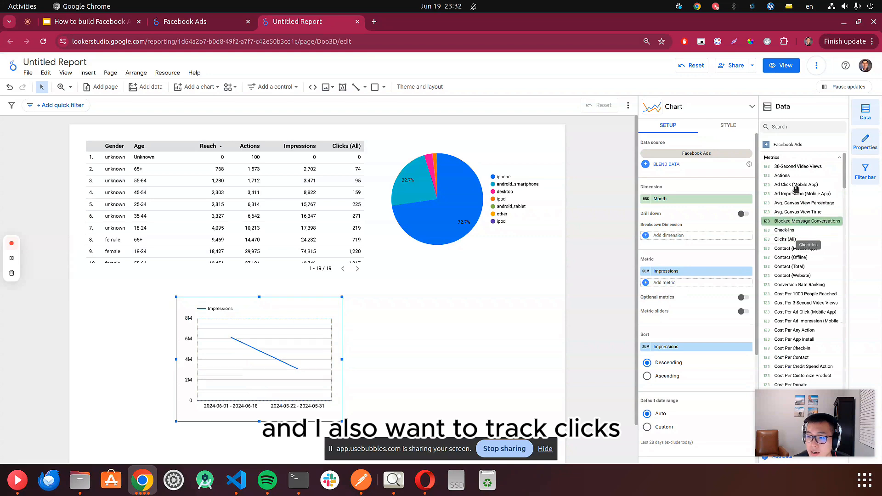
click(797, 128)
text(c)
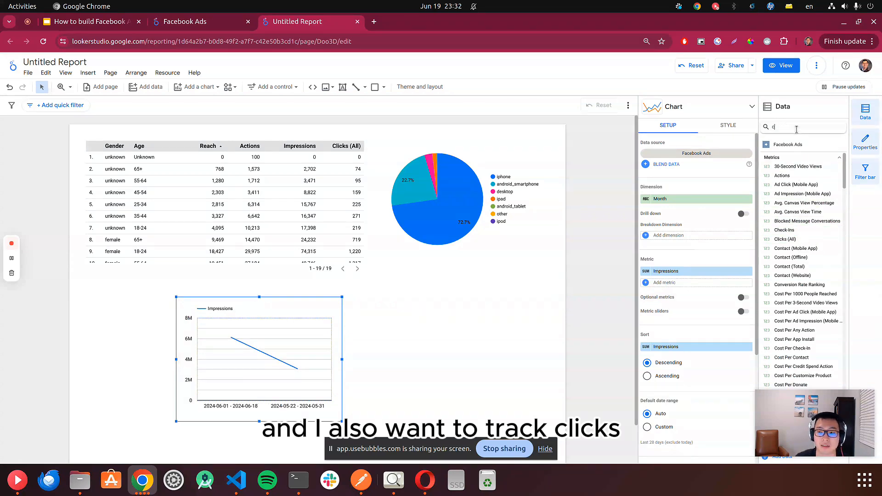
text(licks)
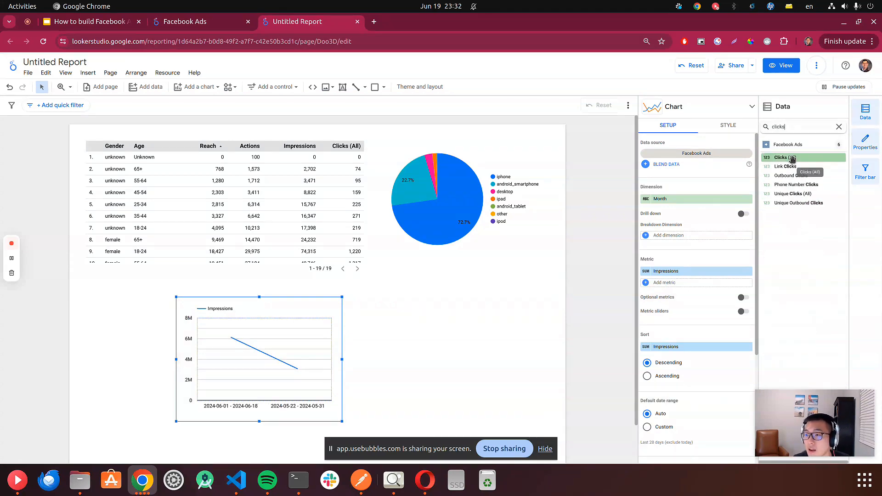
drag(796, 167, 691, 283)
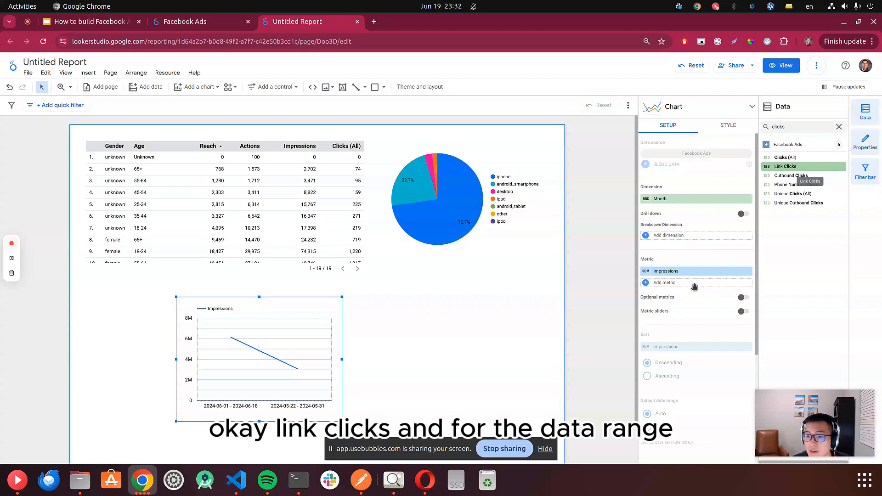
scroll(687, 271, down, 1)
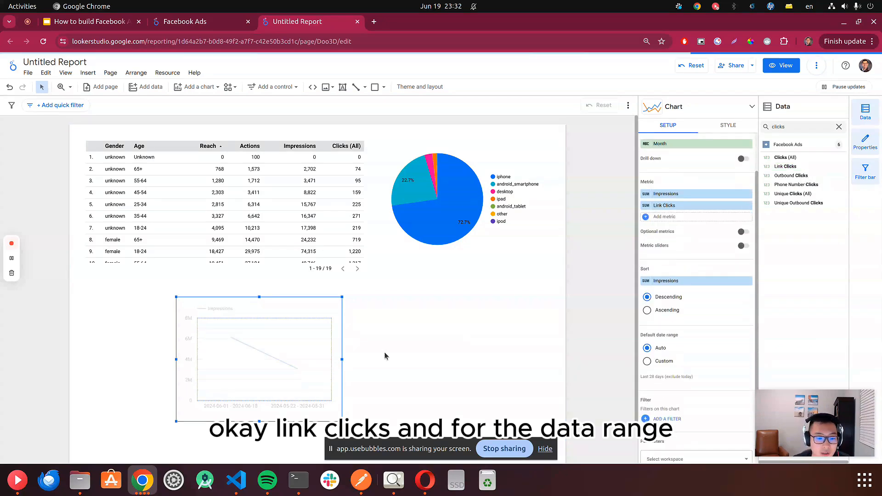
- Set the line chart's default date range to a custom This year and apply it
scroll(685, 276, down, 2)
click(661, 265)
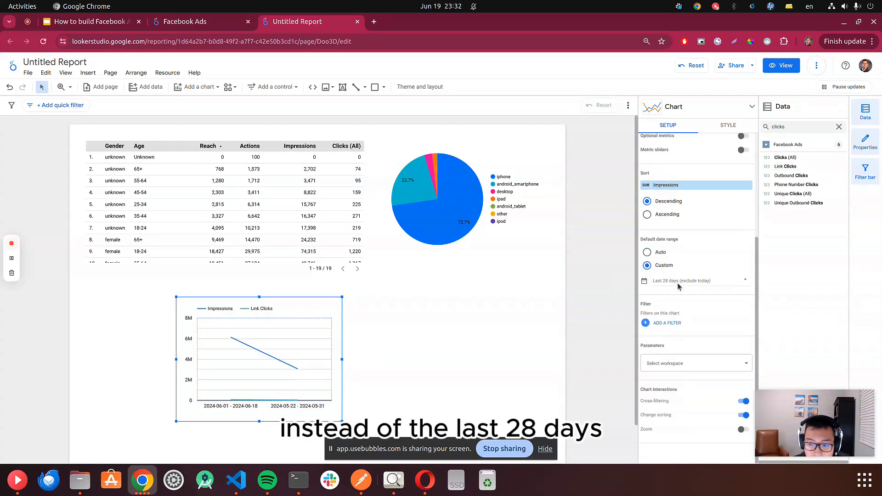
click(711, 287)
click(646, 251)
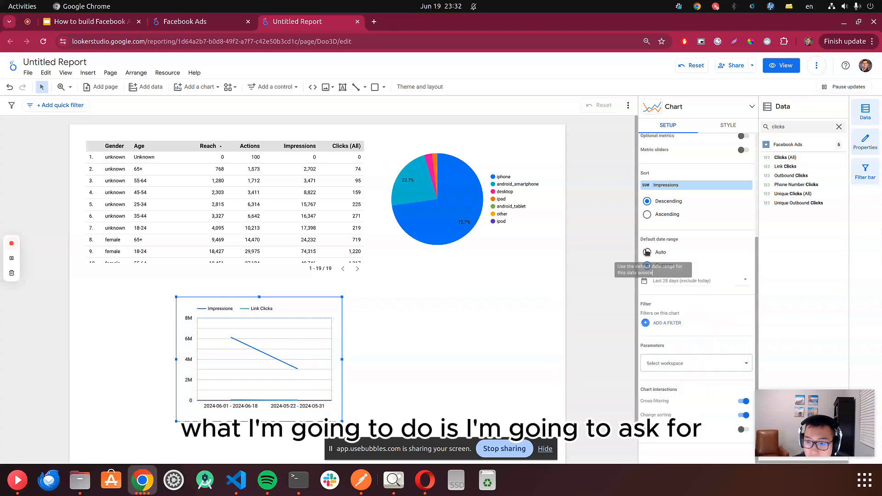
click(653, 267)
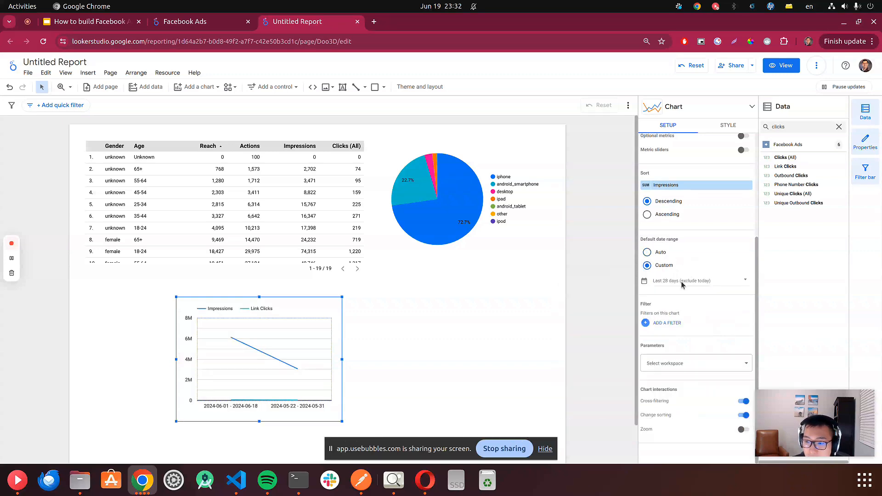
click(711, 288)
click(724, 287)
scroll(748, 326, down, 4)
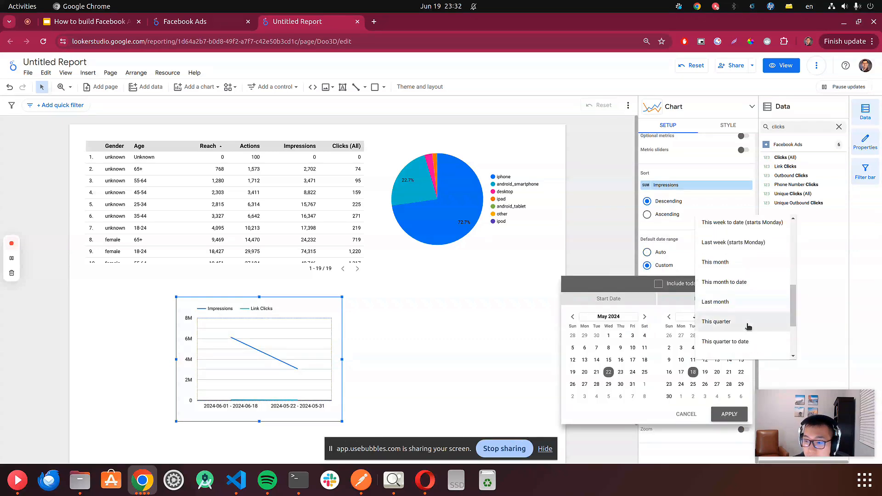
scroll(748, 319, down, 3)
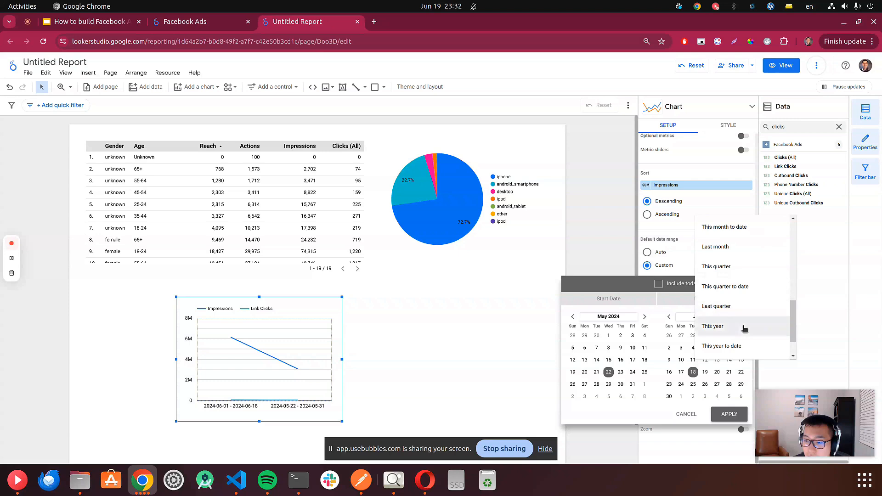
click(747, 327)
click(731, 415)
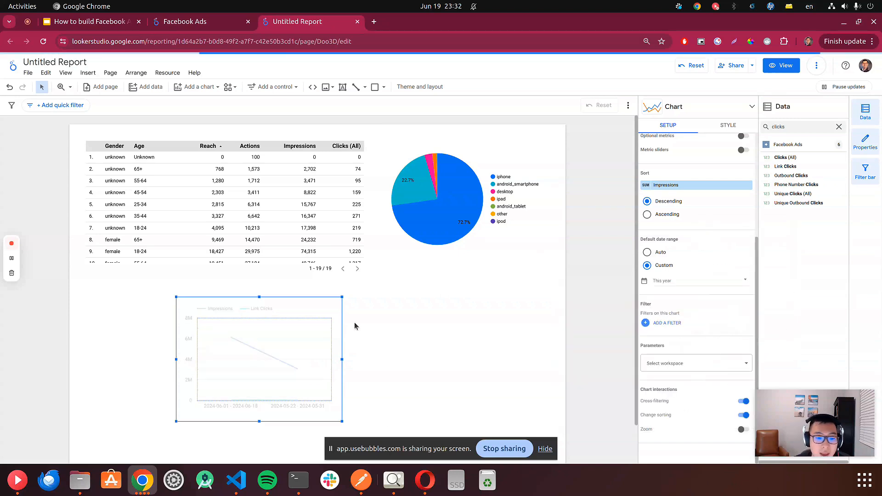
- Move the line chart and enlarge it to span most of the page's lower half
drag(287, 324, 266, 319)
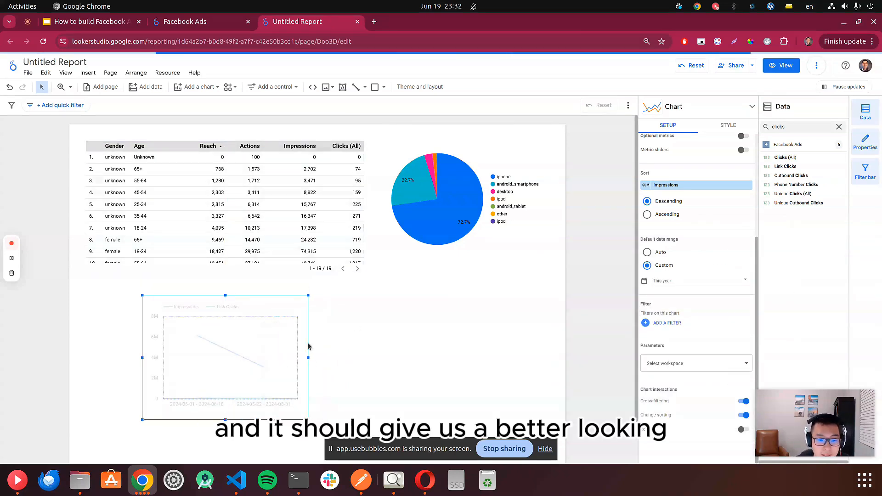
drag(308, 419, 473, 443)
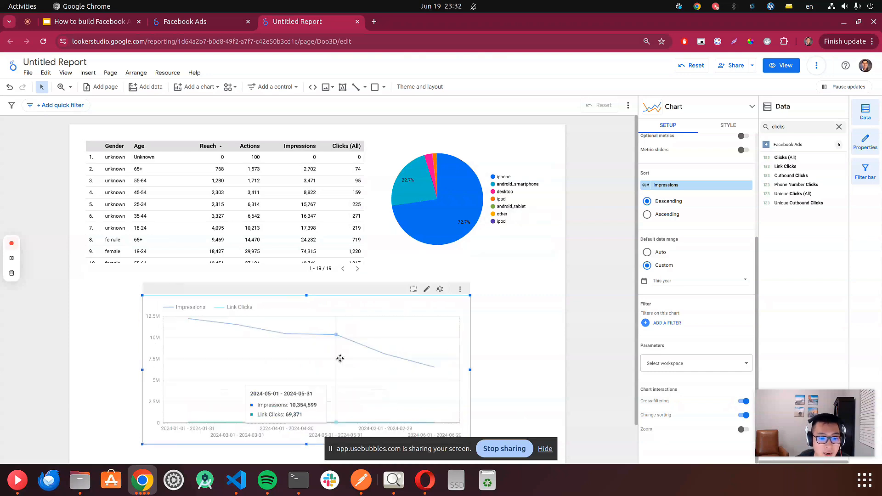
drag(340, 359, 359, 341)
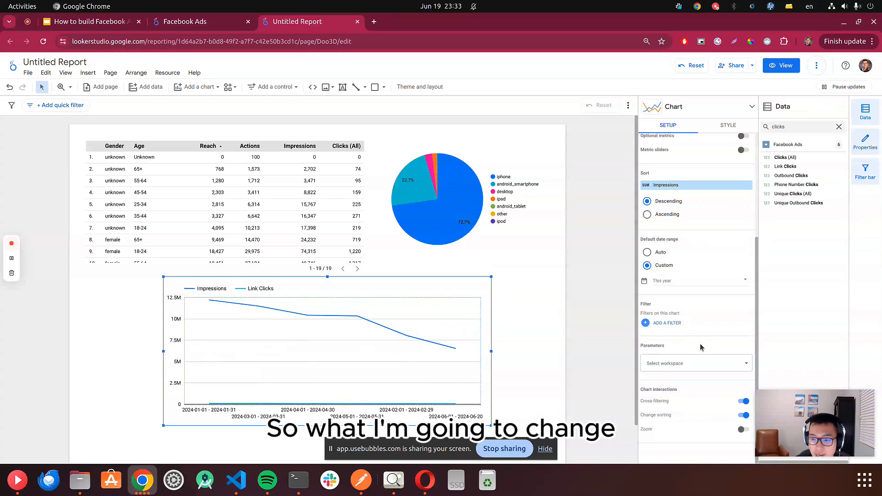
- Sort the line chart by Month in ascending order
scroll(669, 269, up, 2)
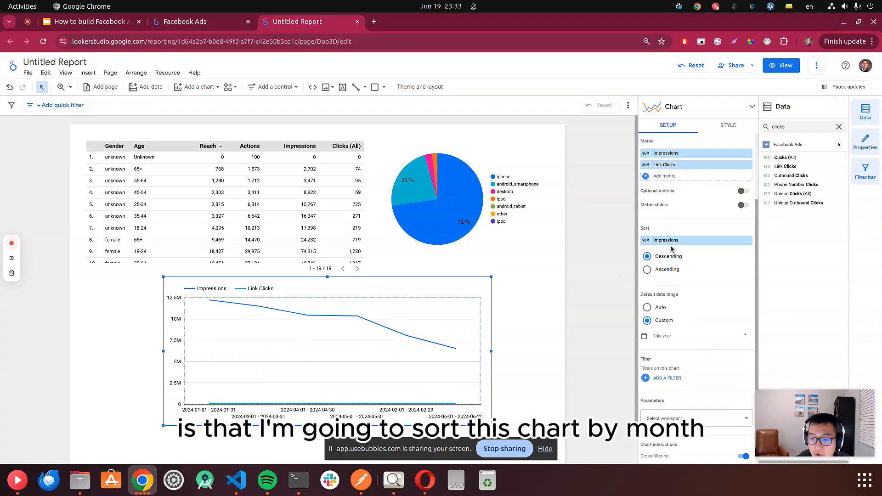
click(672, 244)
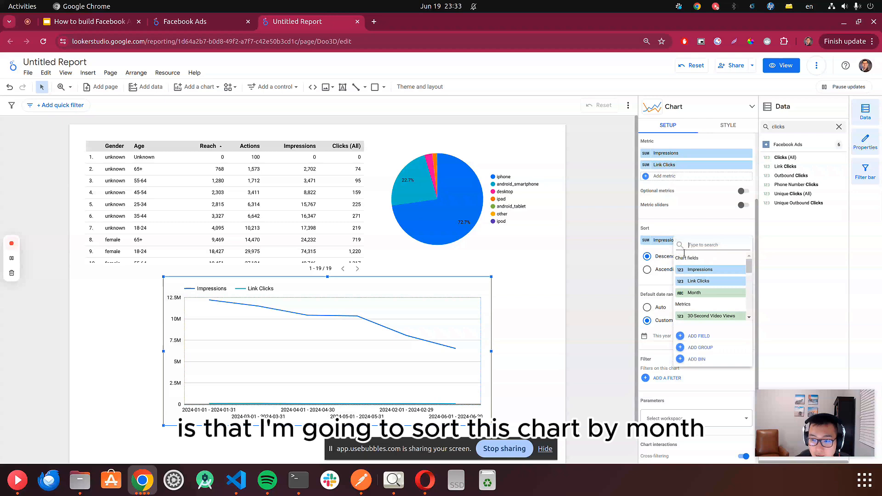
click(708, 293)
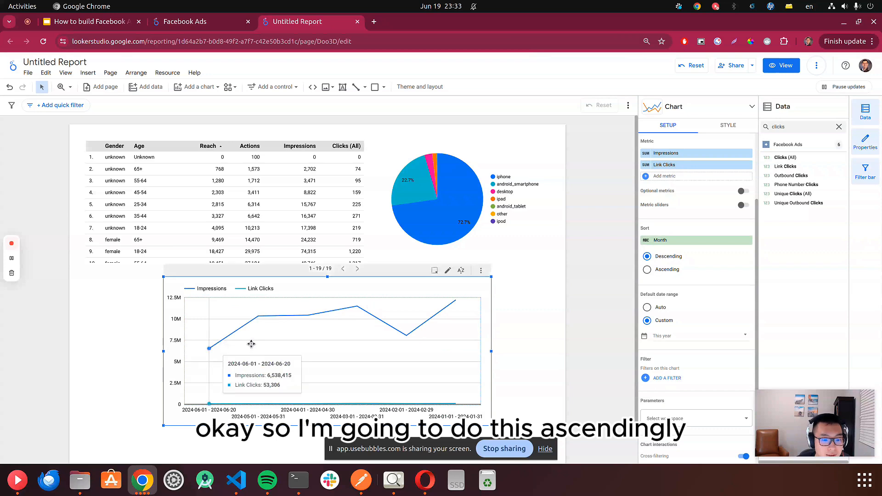
click(648, 269)
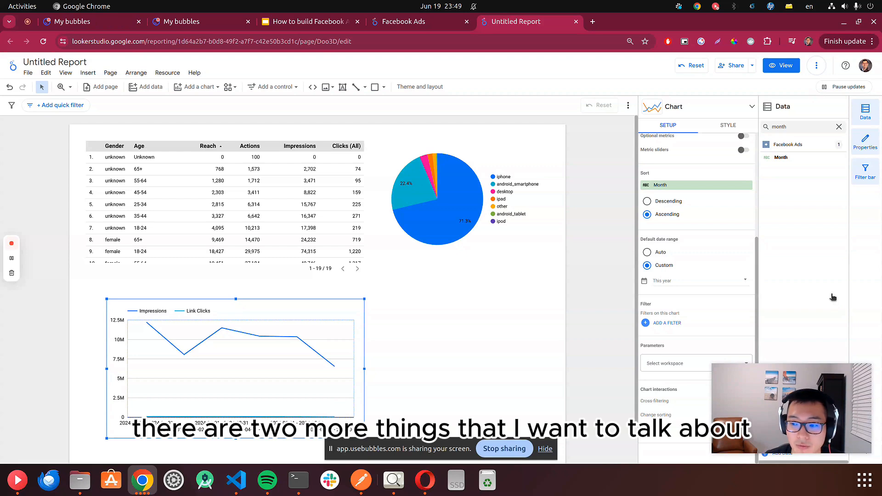
- Clear the field search and drag the Select workspace field onto the page as a control above the pie chart
click(839, 127)
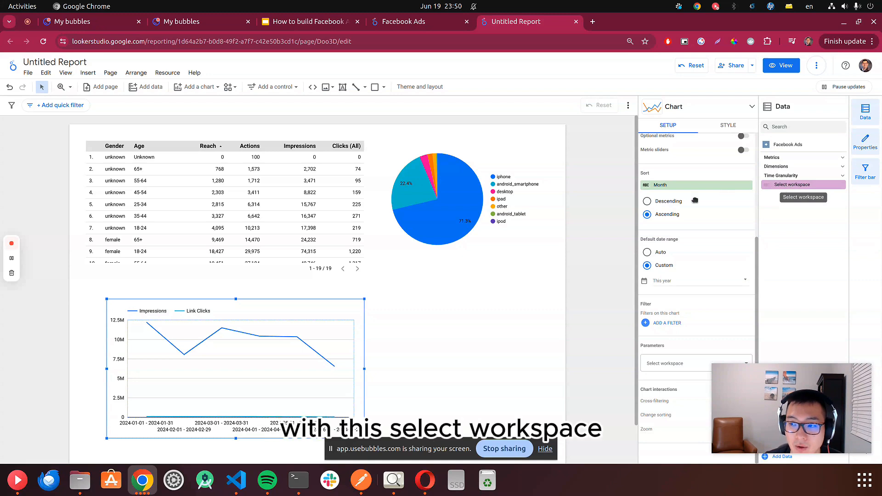
drag(787, 188, 586, 166)
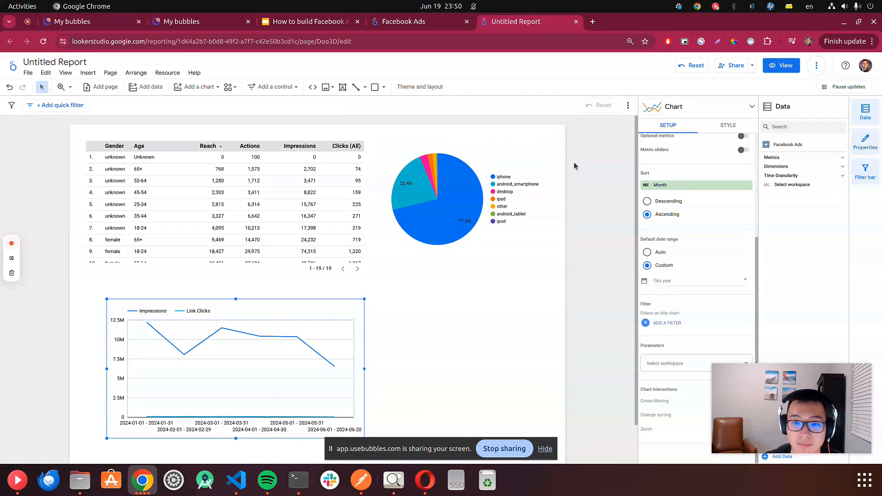
mouse_move(776, 184)
mouse_down()
mouse_move(544, 174)
mouse_move(522, 134)
mouse_move(453, 138)
mouse_up()
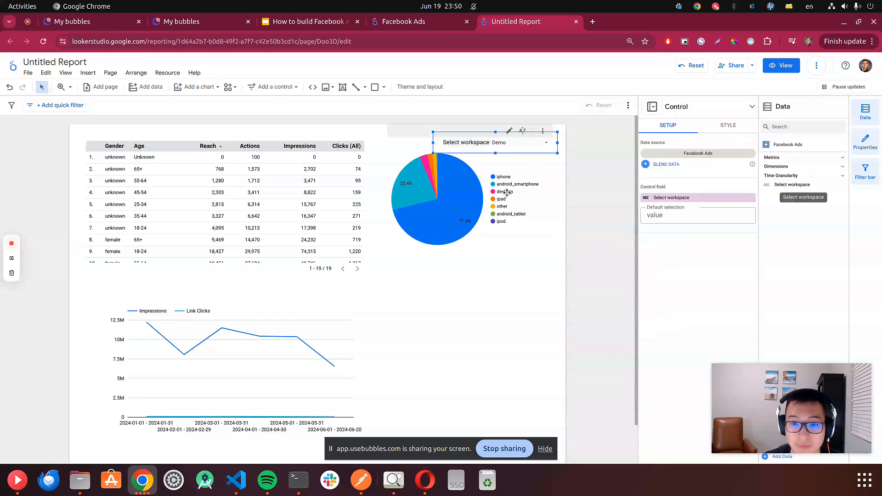
click(541, 147)
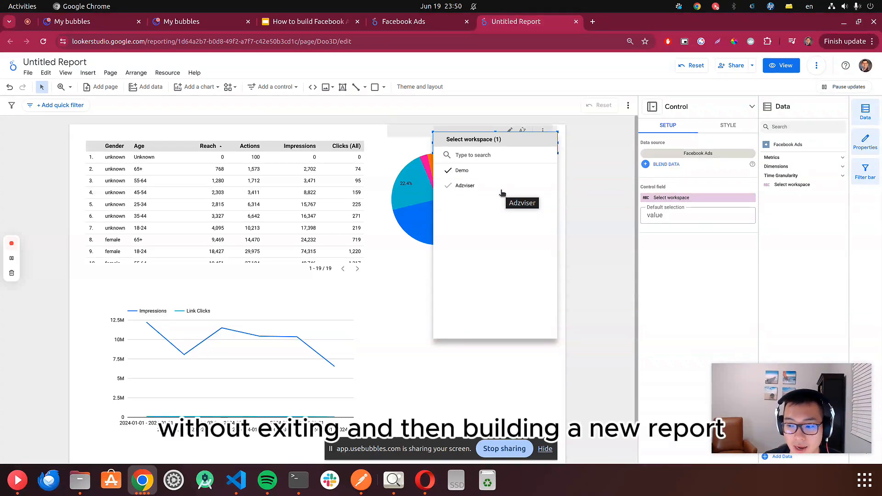
click(581, 175)
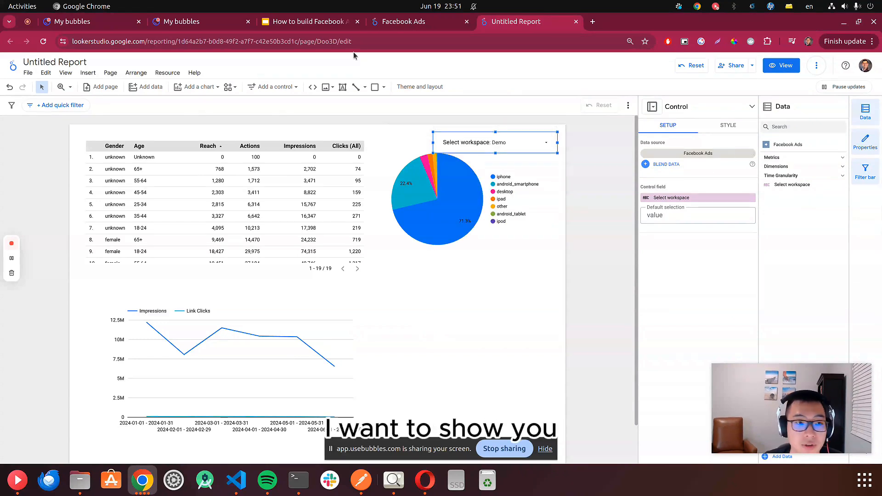
- Insert a filled Google Maps chart on the page beside the line chart
click(203, 88)
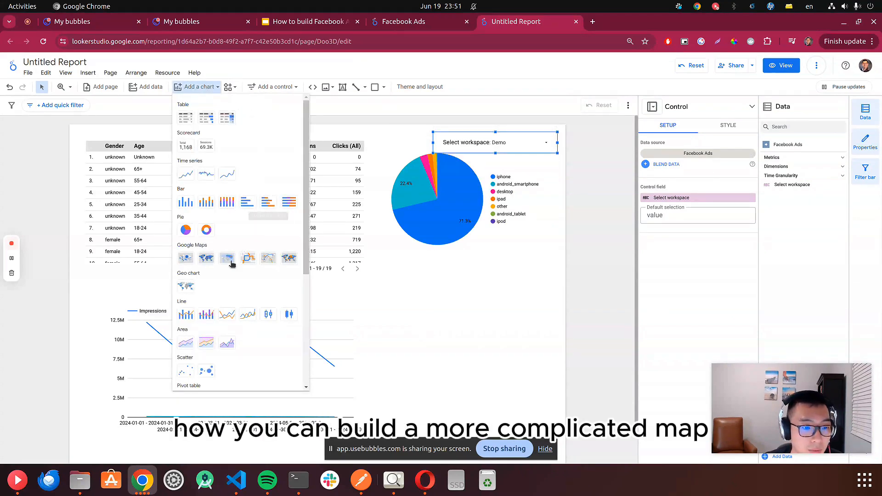
click(206, 259)
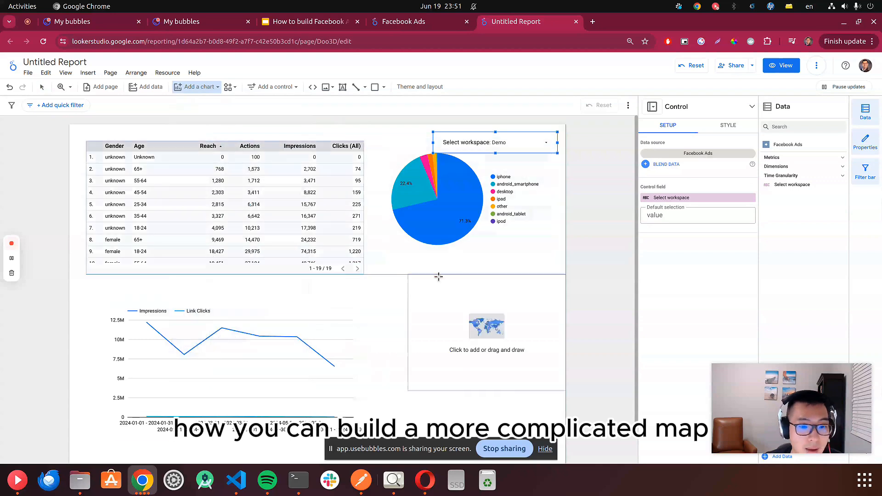
click(371, 279)
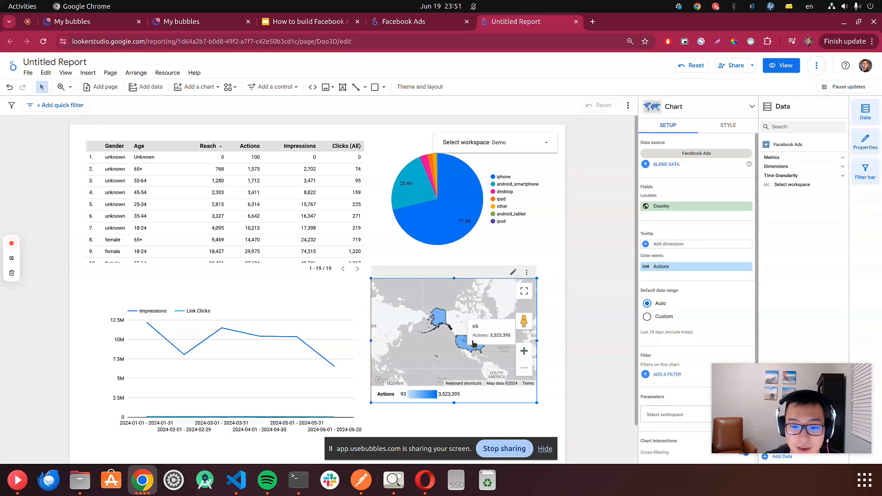
mouse_move(472, 349)
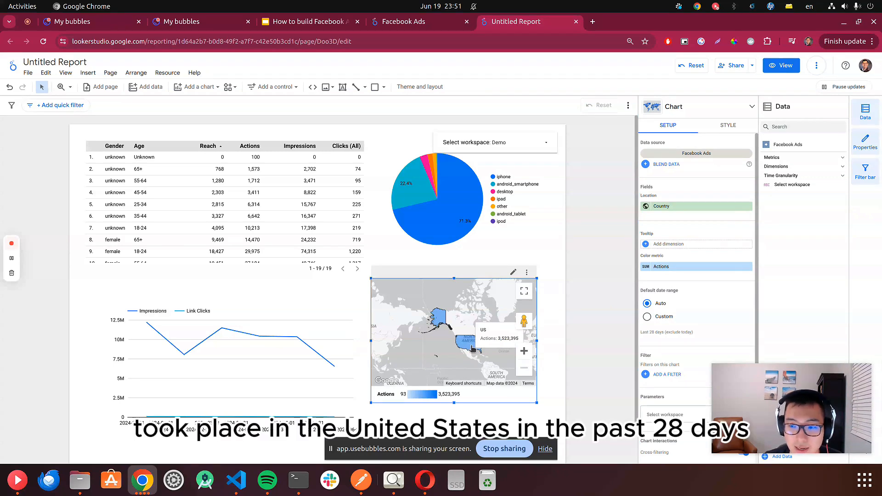
- Search the fields for dma and set DMA as the map's location field
scroll(690, 294, down, 1)
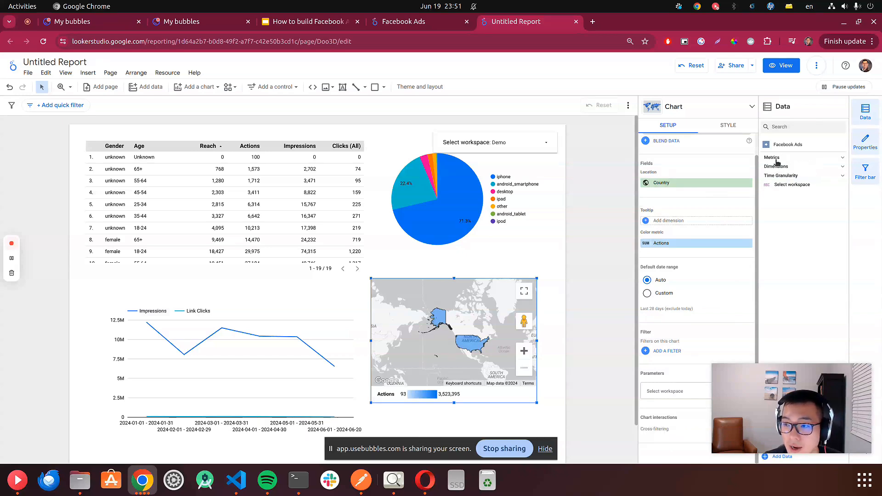
click(782, 168)
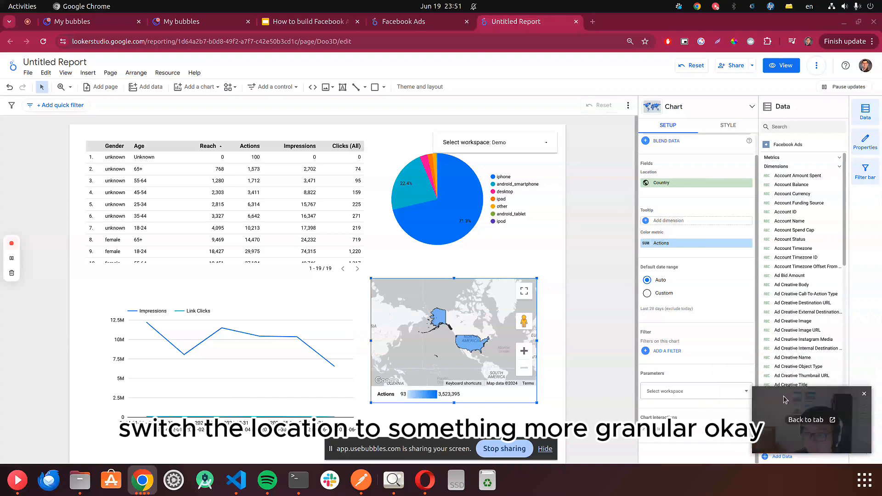
click(799, 127)
text(dma)
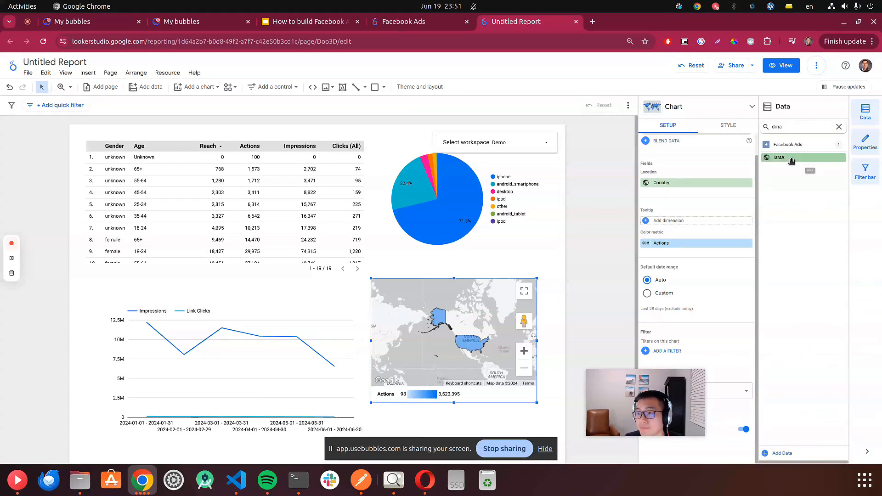
drag(780, 157, 685, 183)
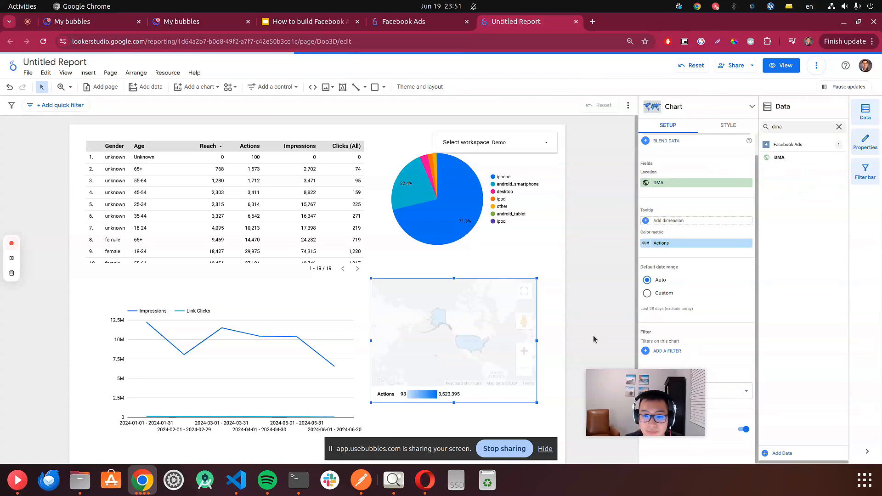
- Enlarge the map chart to reach the page's right edge
drag(535, 401, 566, 426)
click(233, 339)
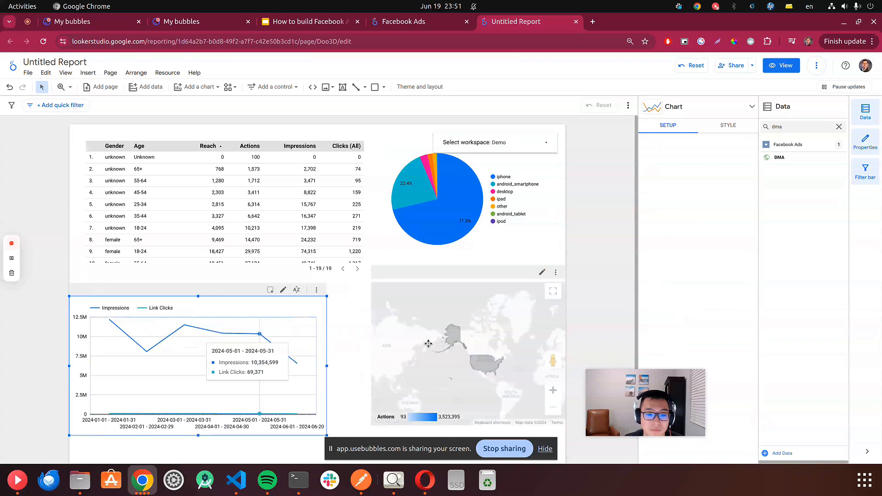
- Pan and zoom the map to examine actions by DMA across the United States
drag(411, 344, 430, 312)
scroll(494, 326, up, 2)
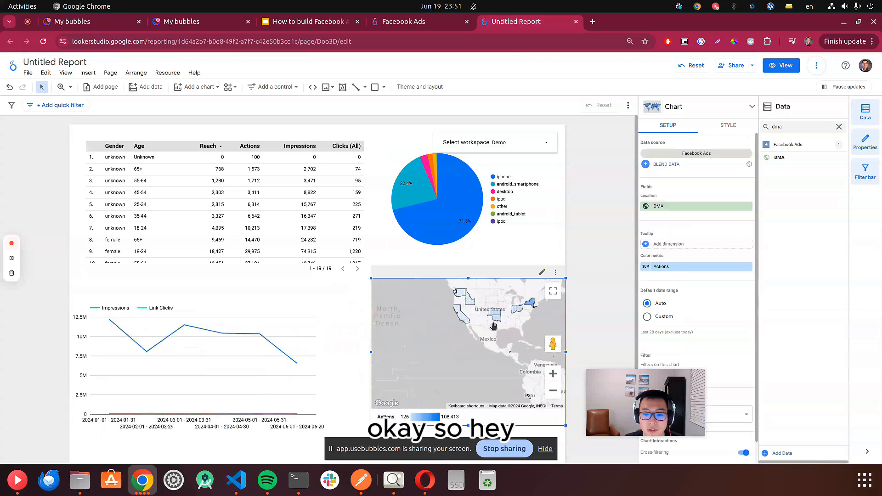
drag(496, 325, 495, 315)
scroll(461, 338, up, 3)
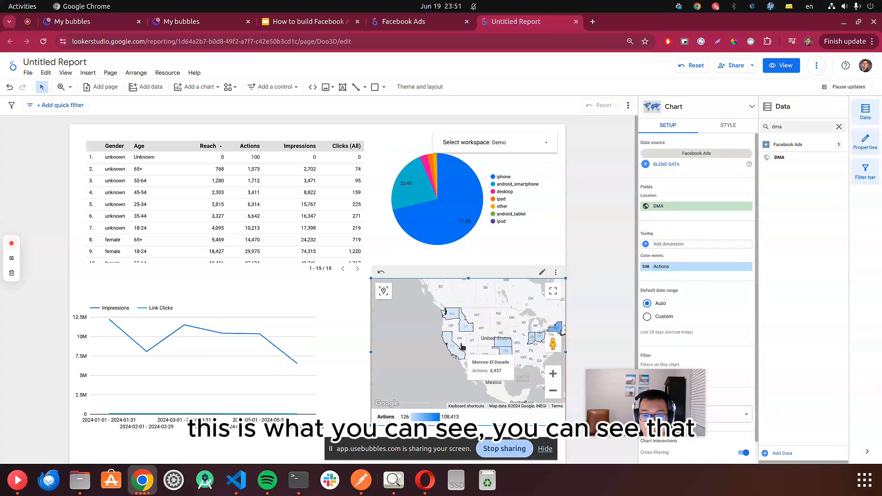
scroll(461, 338, down, 2)
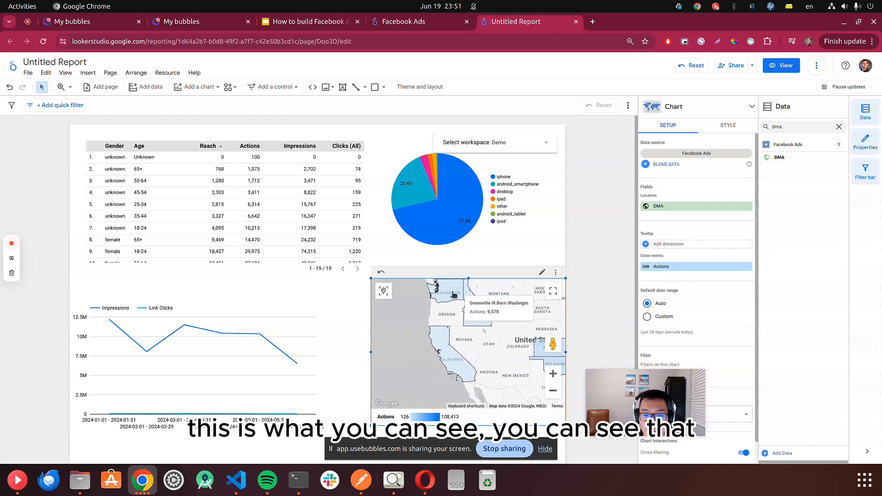
scroll(456, 330, down, 2)
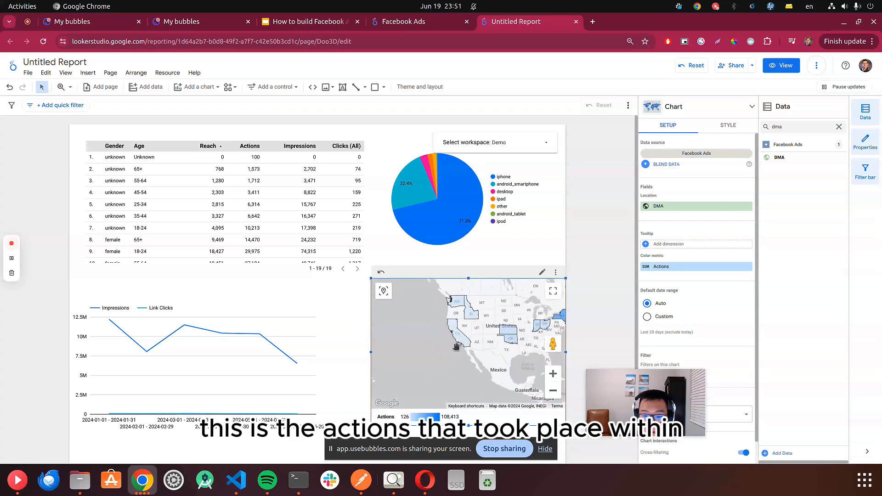
scroll(459, 335, up, 3)
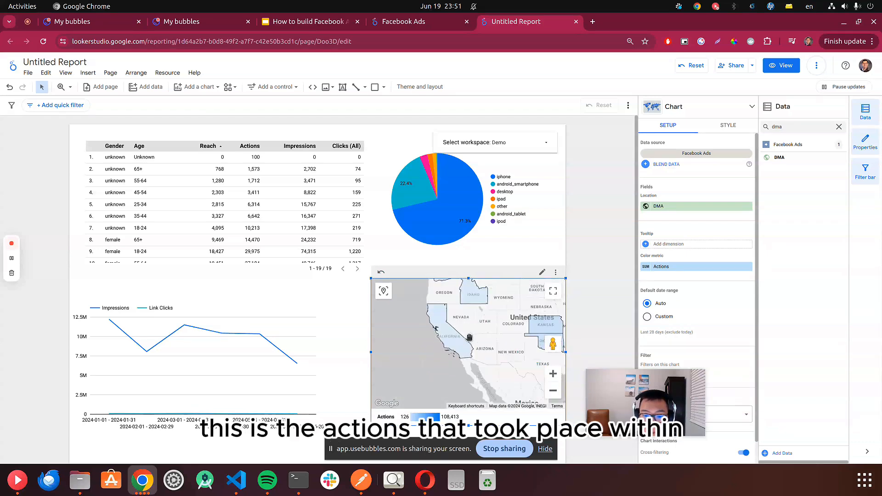
scroll(413, 328, down, 2)
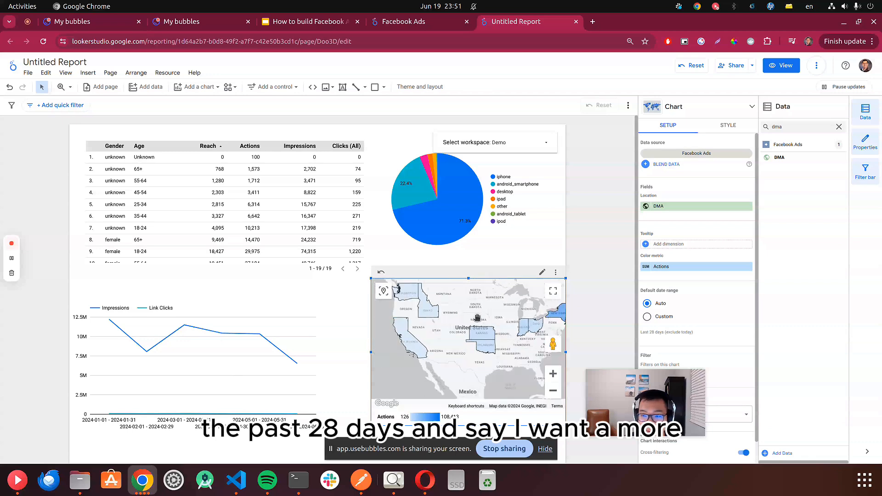
- Change the DMA field's data type to Country subdivision (2nd level)
click(647, 207)
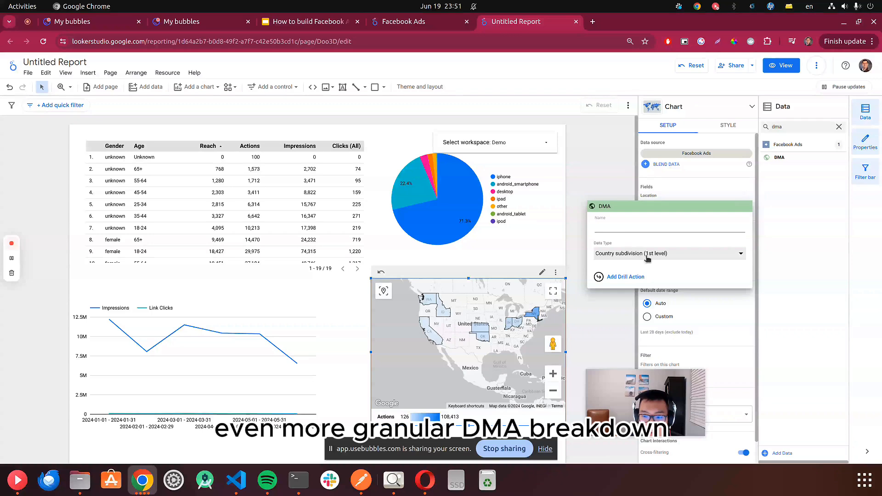
click(648, 255)
mouse_move(647, 317)
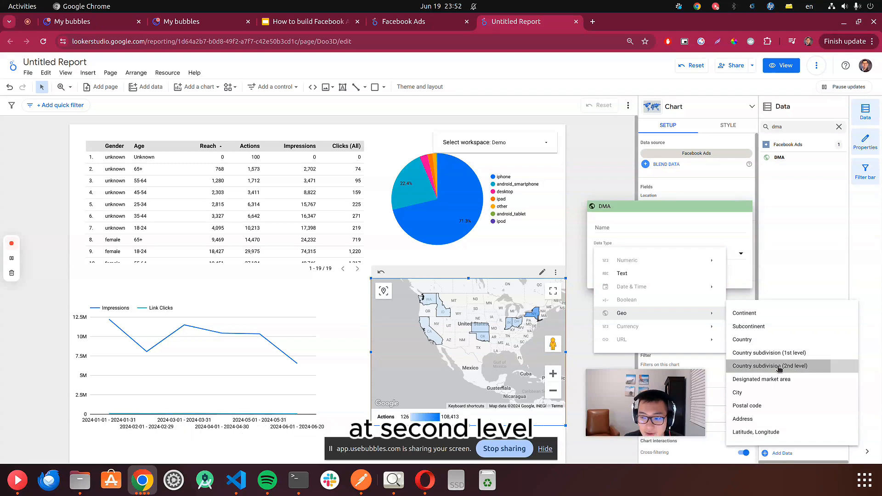
click(779, 366)
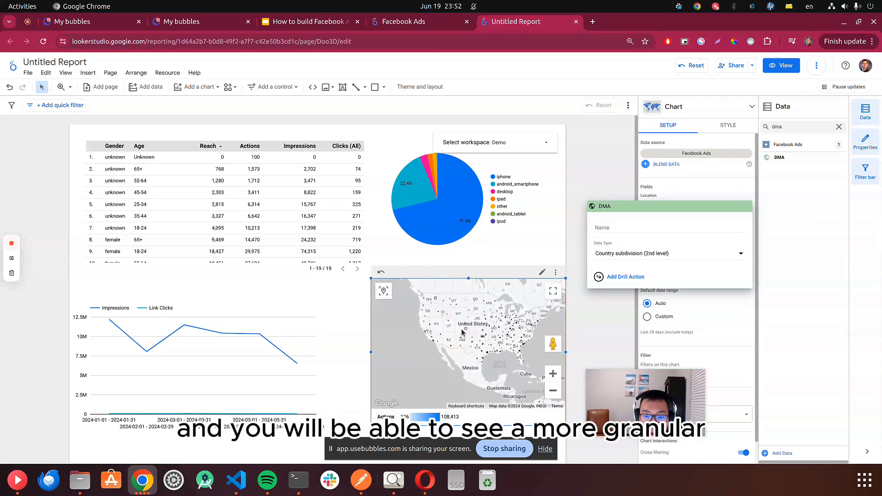
- Zoom into the map to examine actions for individual DMA markers in the western United States
click(457, 331)
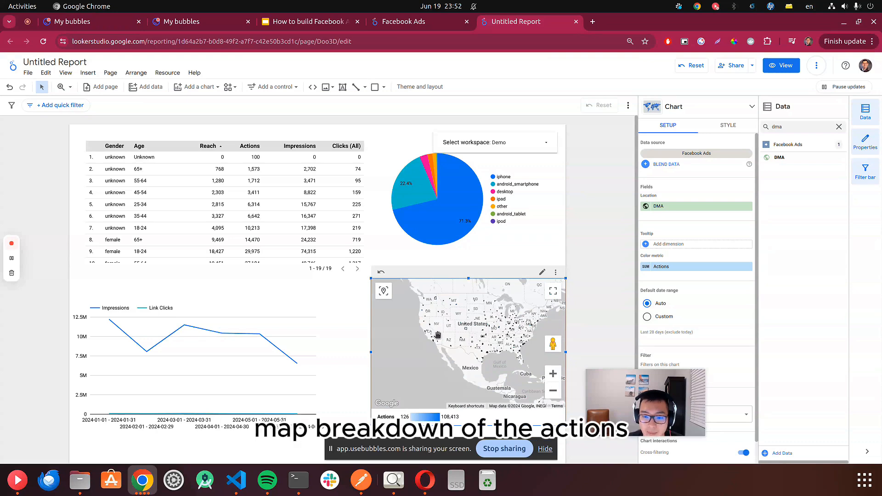
scroll(438, 334, up, 4)
scroll(432, 351, down, 3)
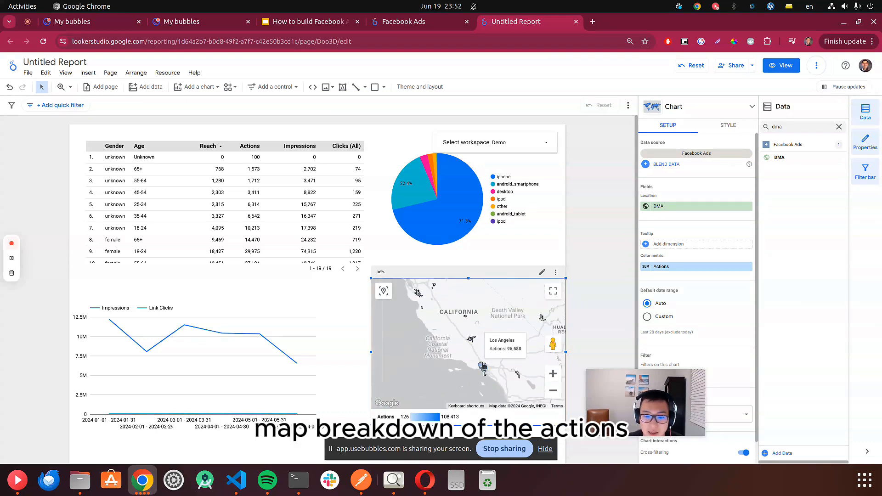
scroll(468, 334, down, 3)
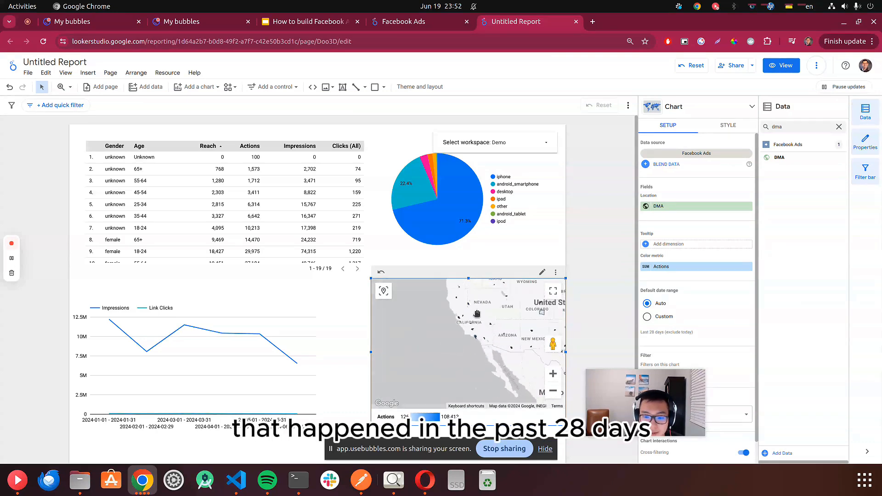
scroll(466, 335, up, 4)
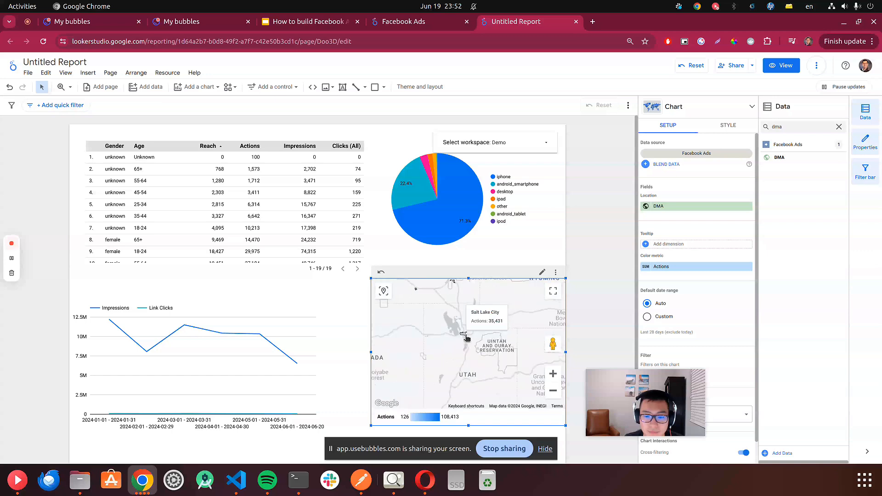
mouse_move(465, 337)
scroll(465, 337, down, 3)
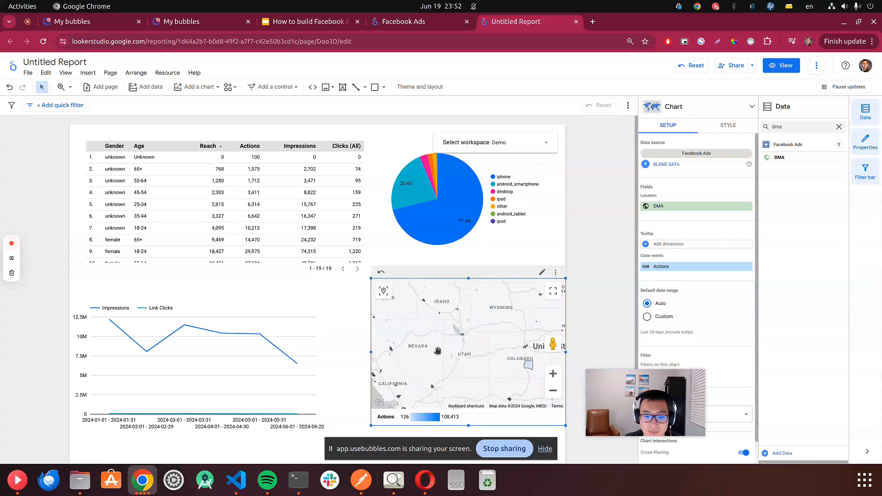
click(668, 207)
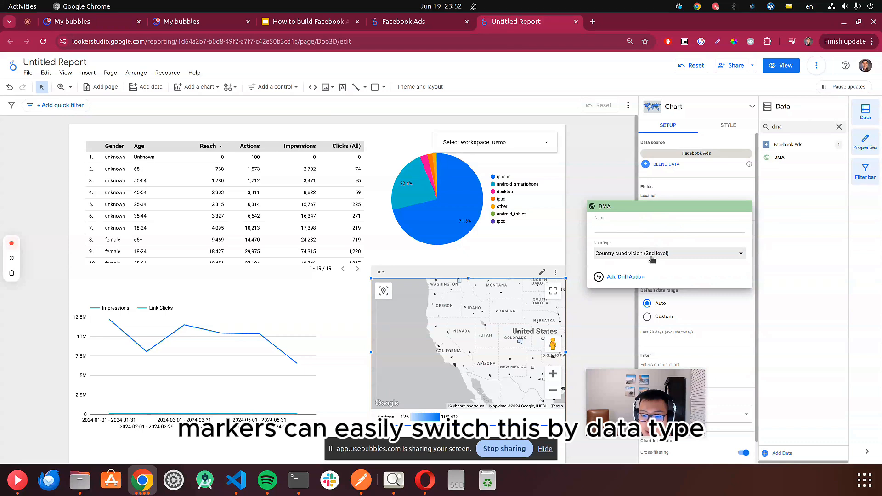
click(652, 259)
mouse_move(650, 314)
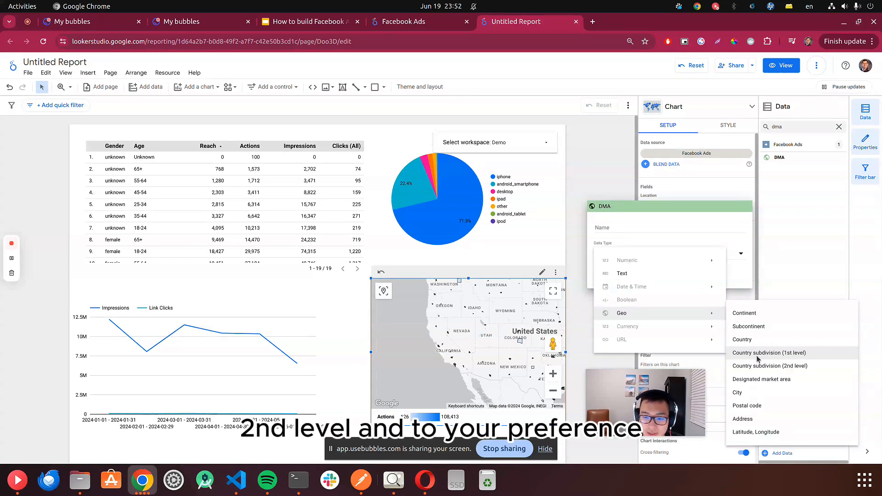
click(497, 303)
drag(496, 303, 484, 316)
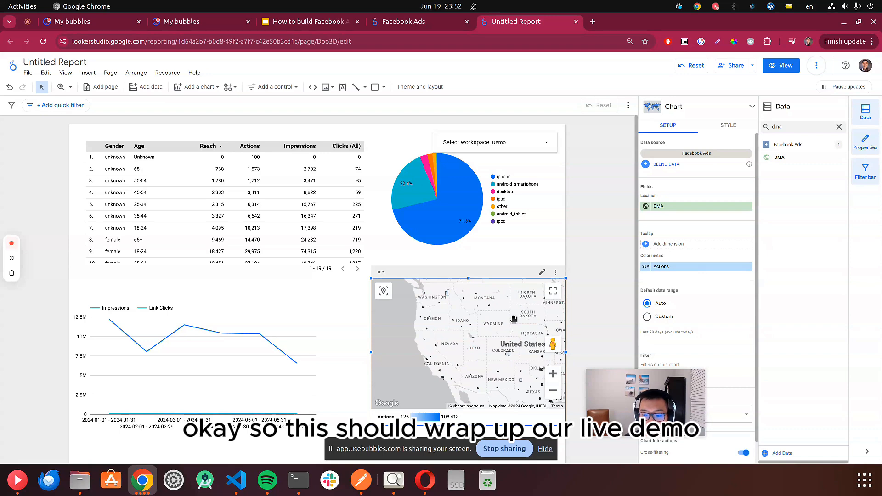